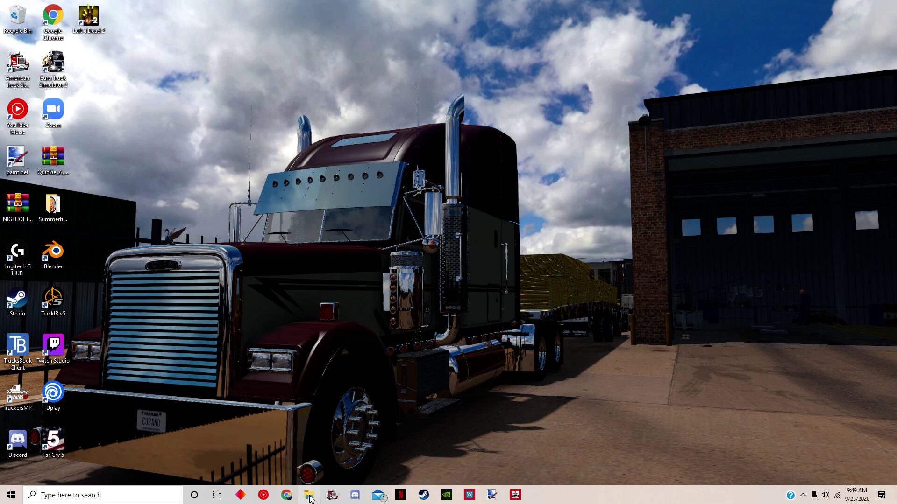
- Browse to Documents > American Truck Simulator > mod > 2000 freightliner FLD132 and open TEMPLATE.png with paint.net
{"action": "left_click", "coordinate": [310, 496]}
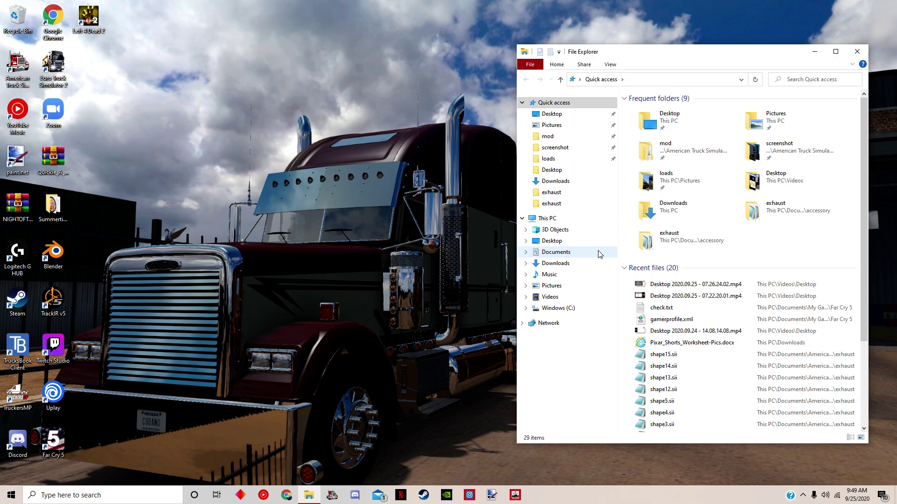
{"action": "left_click", "coordinate": [555, 253]}
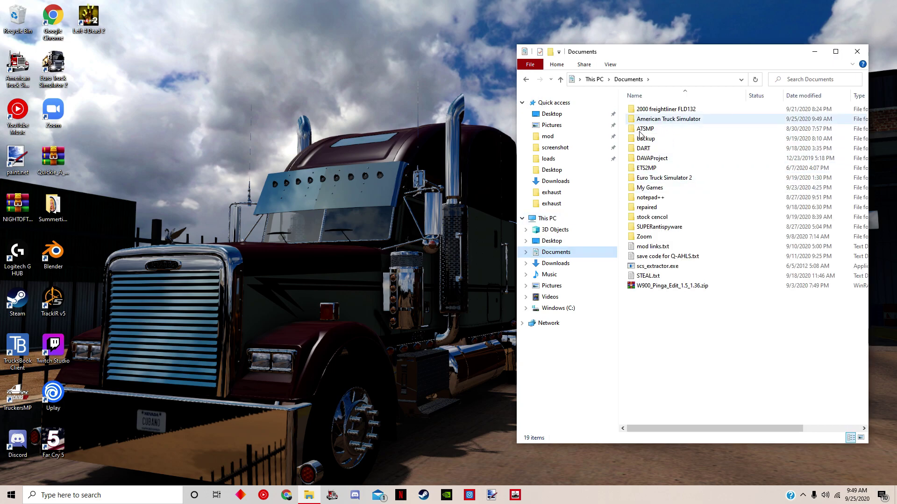
{"action": "left_click", "coordinate": [551, 125]}
{"action": "left_click", "coordinate": [547, 136]}
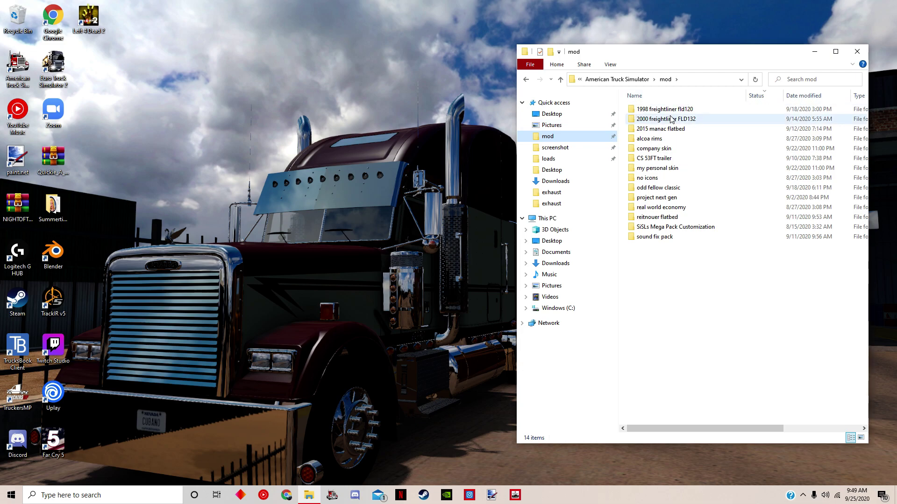
{"action": "double_click", "coordinate": [672, 119]}
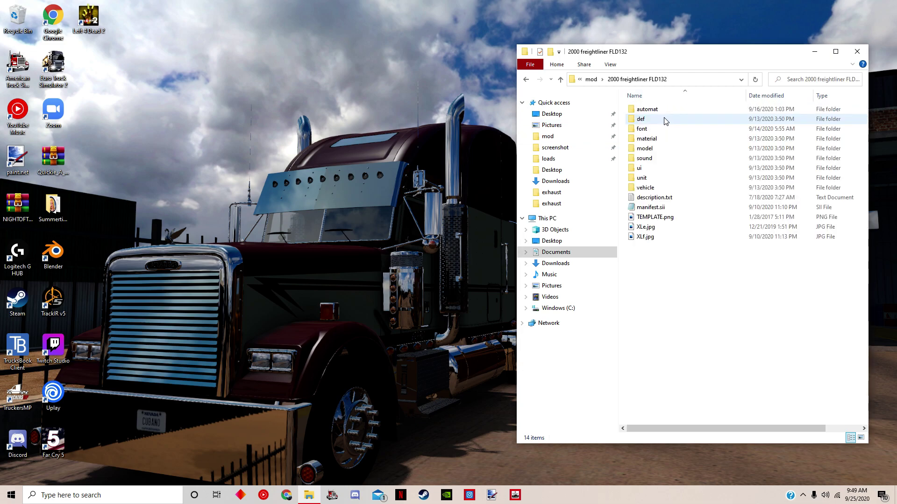
{"action": "left_click", "coordinate": [652, 218]}
{"action": "right_click", "coordinate": [652, 217]}
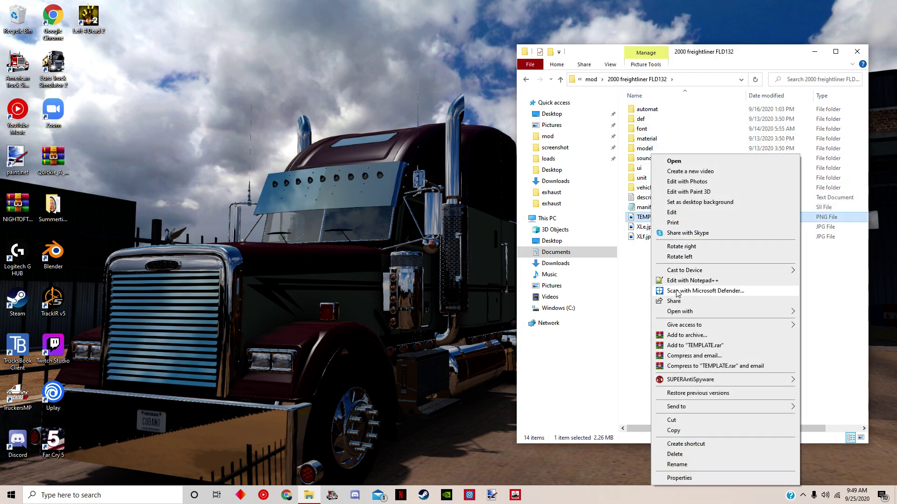
{"action": "mouse_move", "coordinate": [681, 312]}
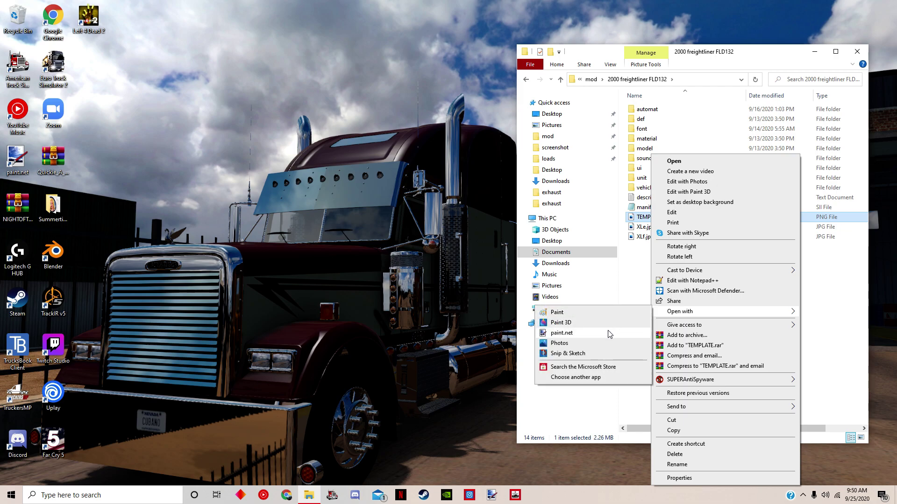
{"action": "left_click", "coordinate": [561, 333]}
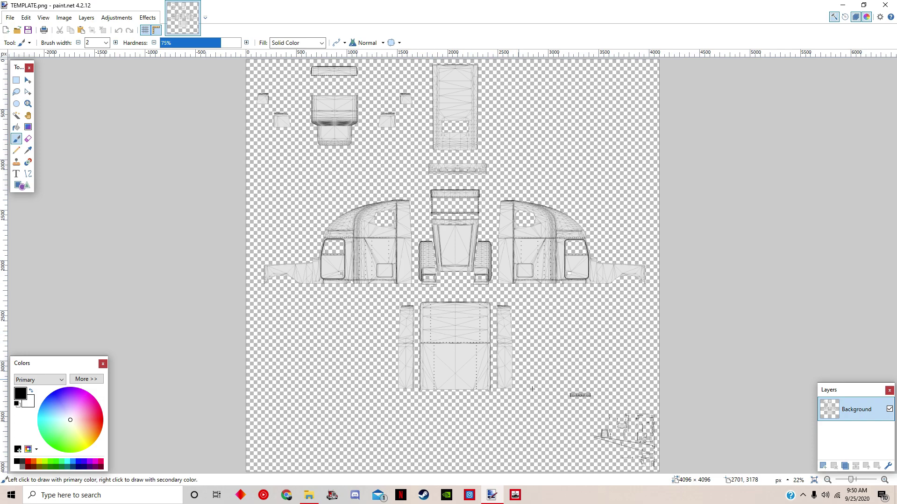
- Add a new layer and start a Cooper Black text box on the left cab door
{"action": "left_click", "coordinate": [823, 466]}
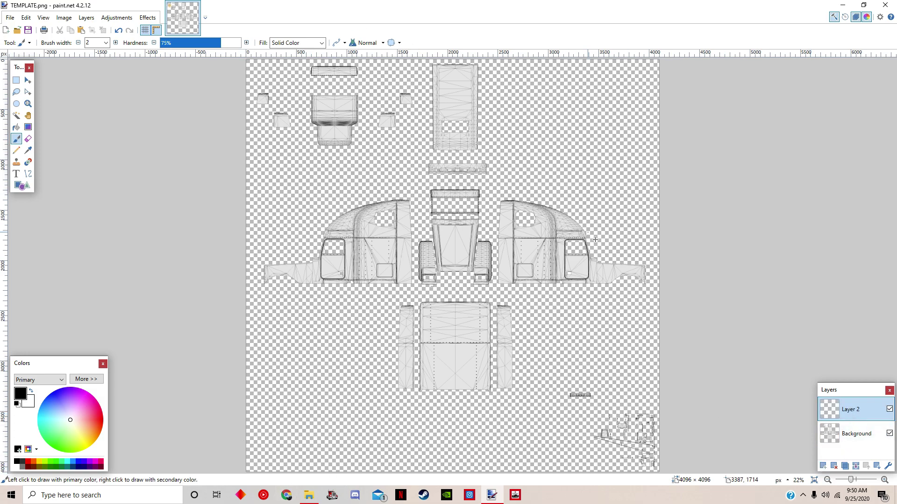
{"action": "scroll", "coordinate": [595, 240], "scroll_direction": "up", "scroll_amount": 3}
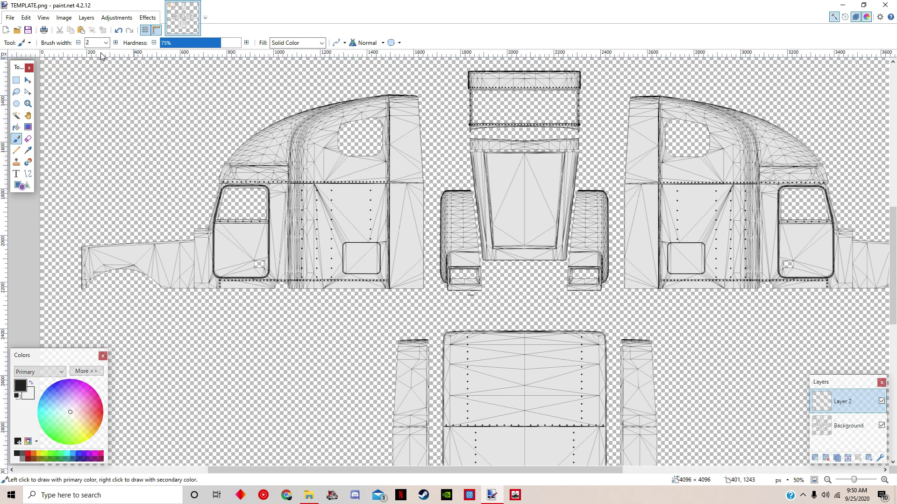
{"action": "left_click", "coordinate": [16, 174]}
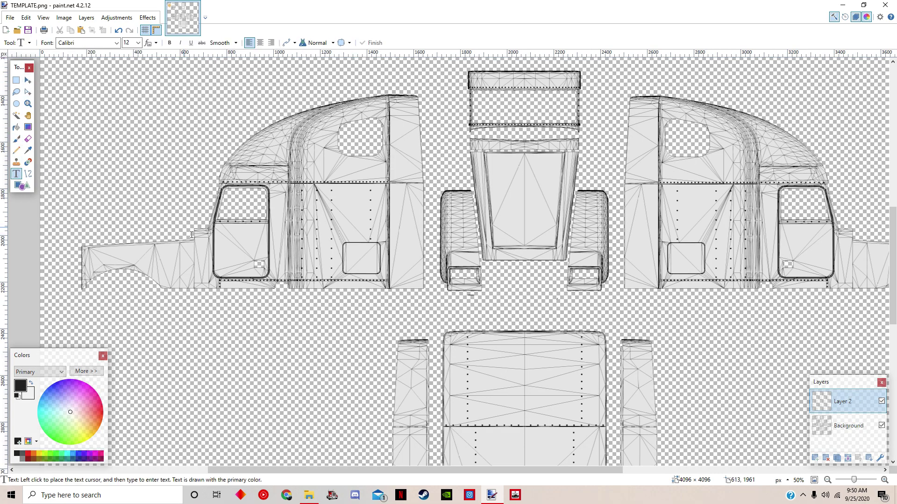
{"action": "left_click", "coordinate": [230, 238]}
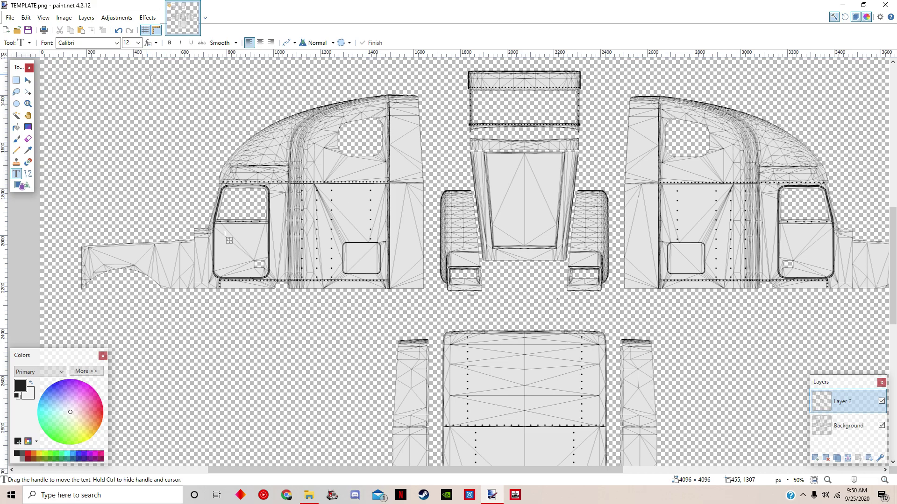
{"action": "left_click", "coordinate": [138, 43]}
{"action": "left_click", "coordinate": [127, 109]}
{"action": "left_click", "coordinate": [139, 42]}
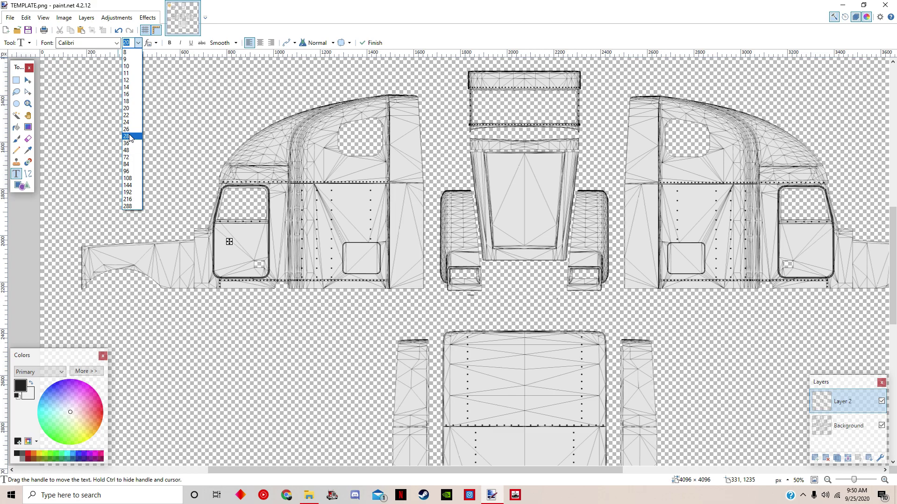
{"action": "left_click", "coordinate": [128, 136]}
{"action": "left_click", "coordinate": [116, 43]}
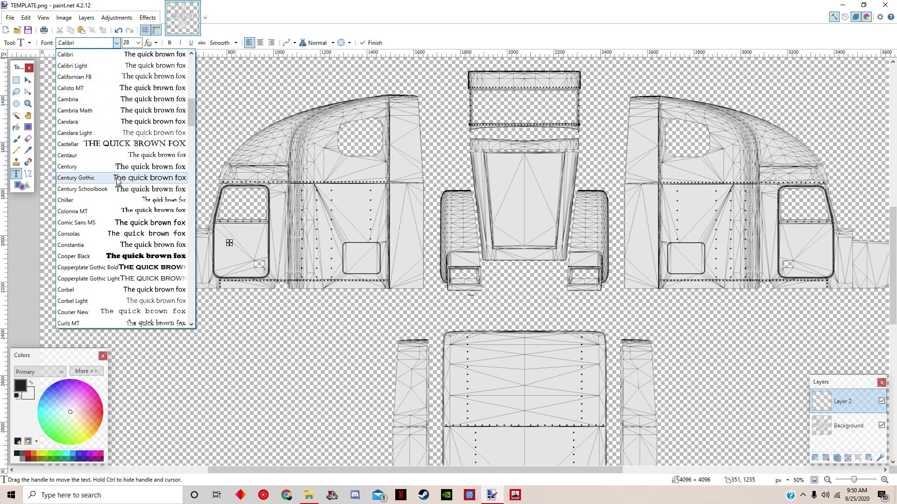
{"action": "left_click", "coordinate": [127, 256]}
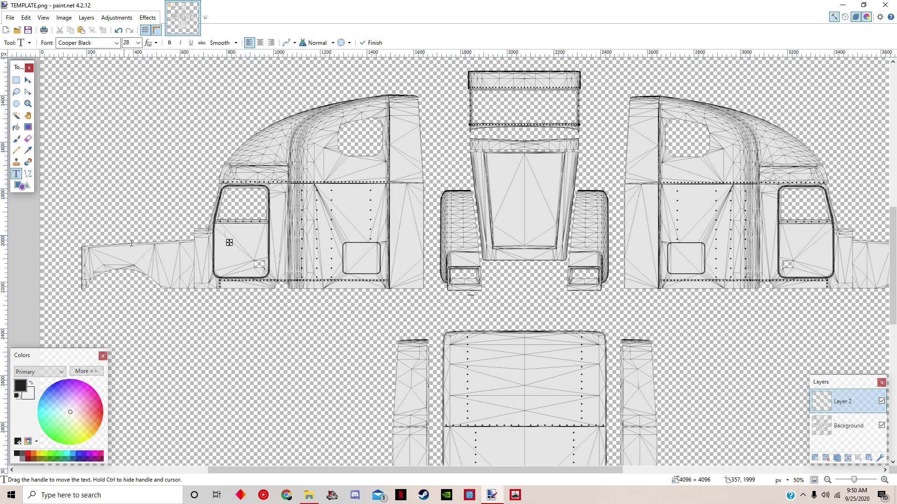
- Type 'pepito trucking' at size 24 and nudge it into place on the door
{"action": "key", "text": "BackSpace"}
{"action": "type", "text": "o trucking"}
{"action": "left_click_drag", "start_coordinate": [282, 243], "coordinate": [280, 249]}
{"action": "key", "text": "BackSpace"}
{"action": "key", "text": "BackSpace"}
{"action": "key", "text": "BackSpace"}
{"action": "key", "text": "BackSpace"}
{"action": "key", "text": "BackSpace"}
{"action": "key", "text": "BackSpace"}
{"action": "key", "text": "BackSpace"}
{"action": "key", "text": "BackSpace"}
{"action": "key", "text": "BackSpace"}
{"action": "key", "text": "BackSpace"}
{"action": "key", "text": "BackSpace"}
{"action": "key", "text": "BackSpace"}
{"action": "key", "text": "BackSpace"}
{"action": "key", "text": "BackSpace"}
{"action": "left_click", "coordinate": [133, 43]}
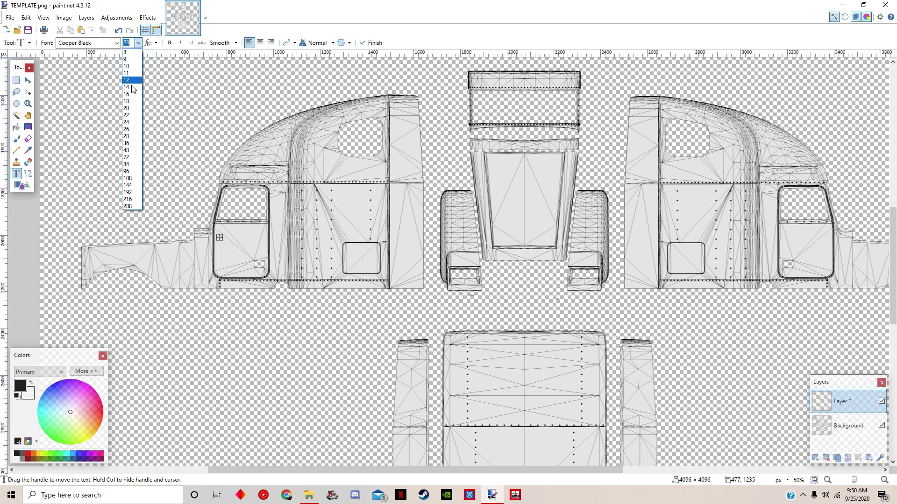
{"action": "left_click", "coordinate": [136, 129]}
{"action": "type", "text": "pepito trucking"}
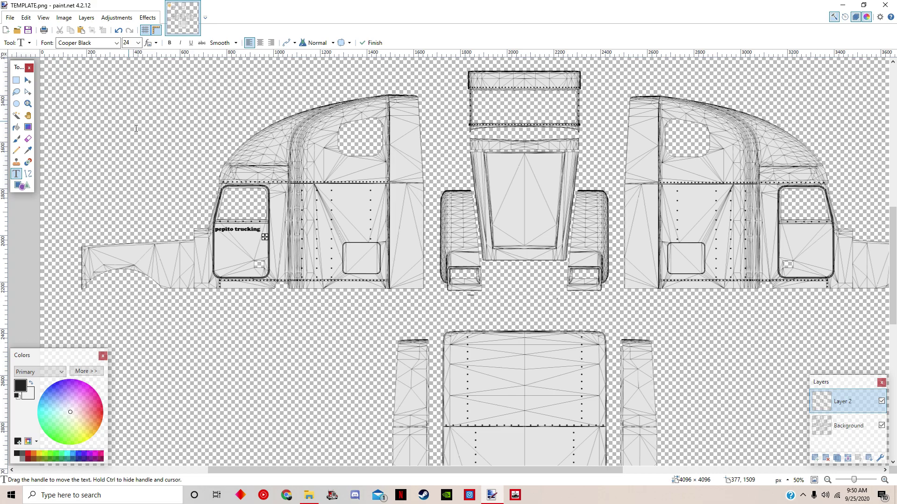
{"action": "left_click_drag", "start_coordinate": [274, 248], "coordinate": [276, 248]}
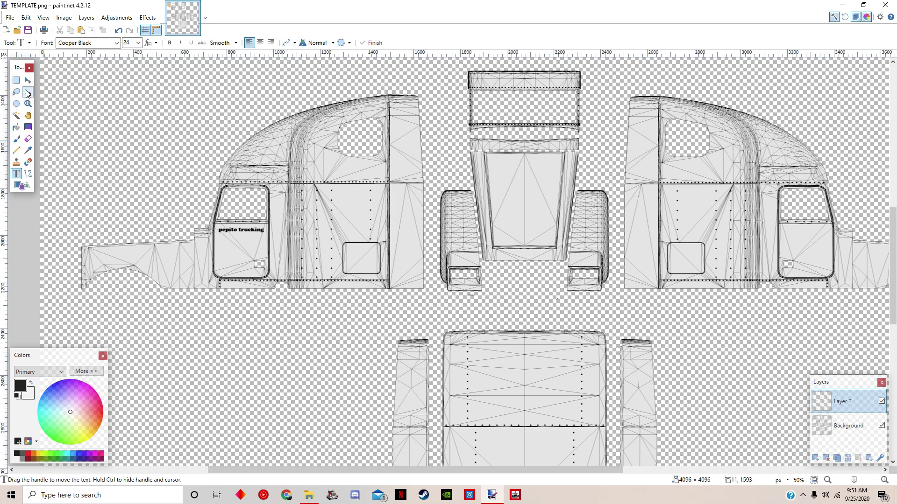
- Select the pepito trucking lettering and drag a copy onto the right cab door
{"action": "left_click", "coordinate": [16, 80]}
{"action": "left_click_drag", "start_coordinate": [219, 228], "coordinate": [267, 232]}
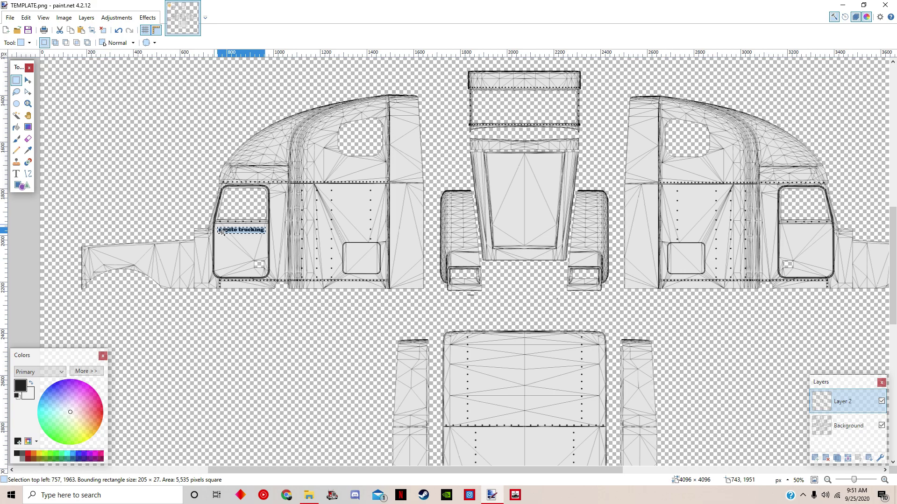
{"action": "key", "text": "m"}
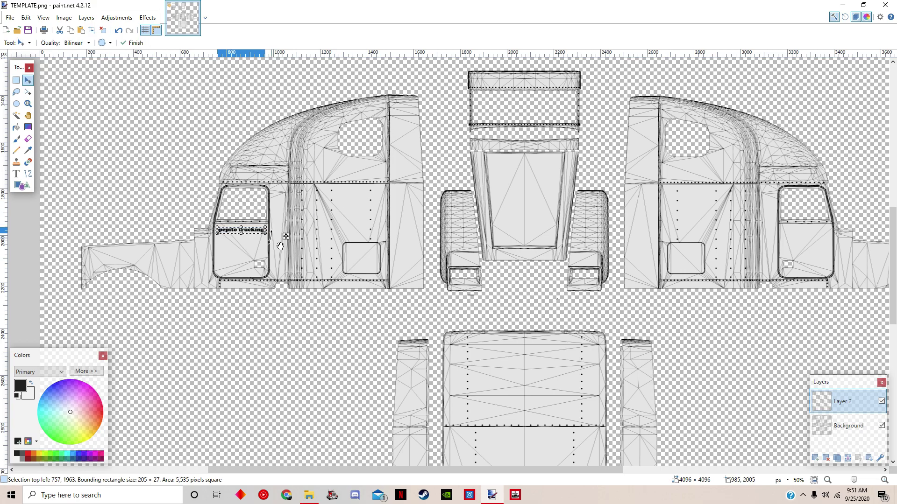
{"action": "left_click_drag", "start_coordinate": [286, 237], "coordinate": [750, 248]}
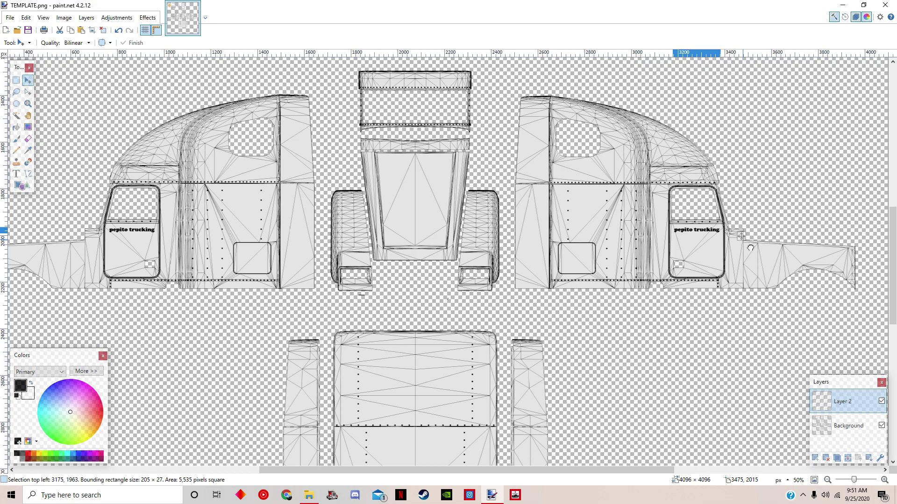
{"action": "key", "text": "ctrl+d"}
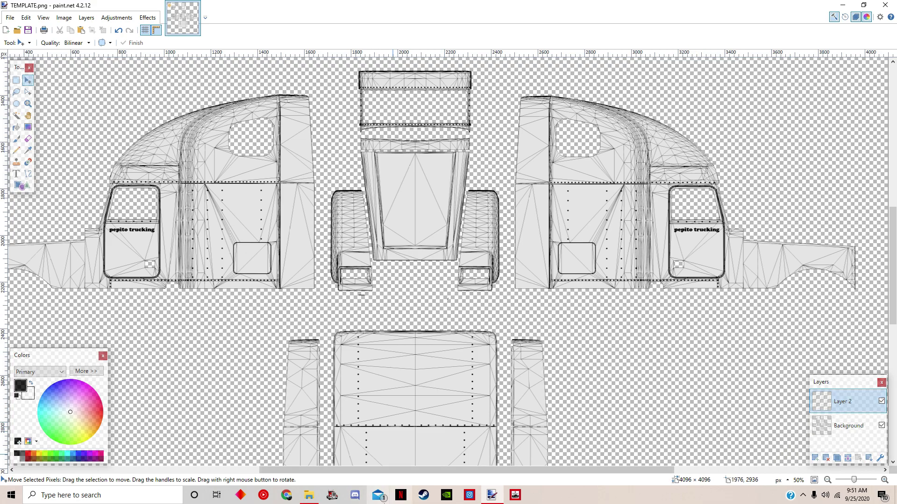
- Bring the last truck photo from the Pictures loads screenshot folder into the template as a new layer
{"action": "left_click", "coordinate": [305, 444]}
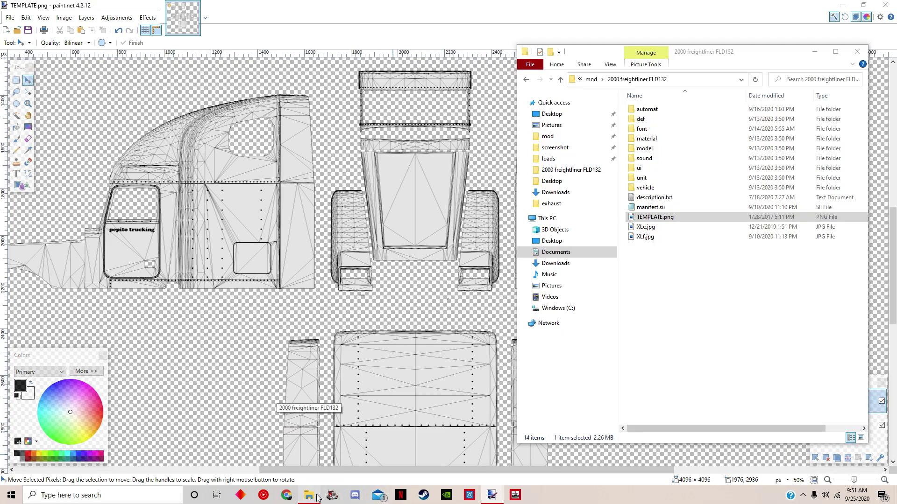
{"action": "left_click", "coordinate": [550, 289]}
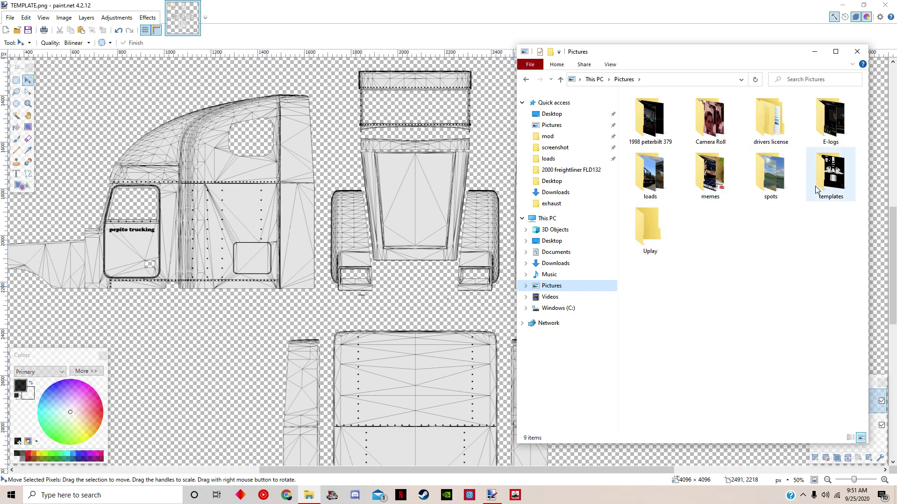
{"action": "double_click", "coordinate": [646, 180]}
{"action": "scroll", "coordinate": [766, 262], "scroll_direction": "down", "scroll_amount": 1}
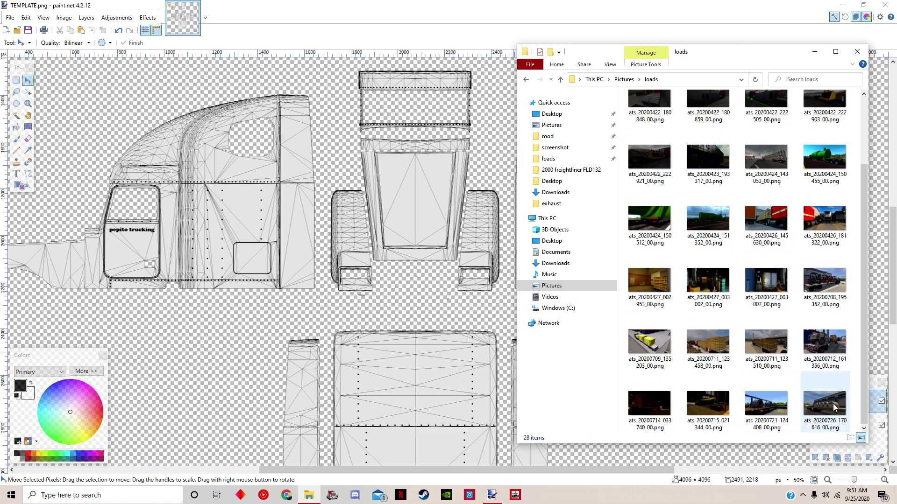
{"action": "mouse_move", "coordinate": [835, 407]}
{"action": "left_mouse_down"}
{"action": "mouse_move", "coordinate": [209, 252]}
{"action": "mouse_move", "coordinate": [140, 255]}
{"action": "left_mouse_up"}
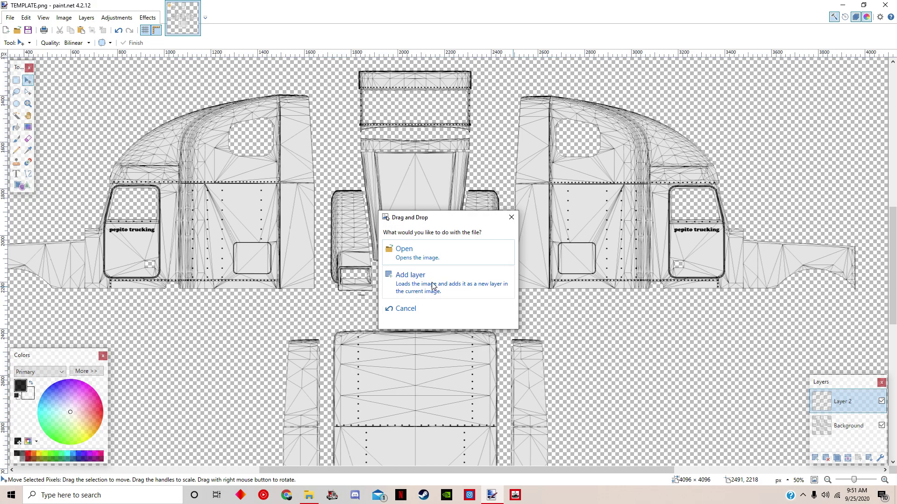
{"action": "left_click", "coordinate": [432, 286]}
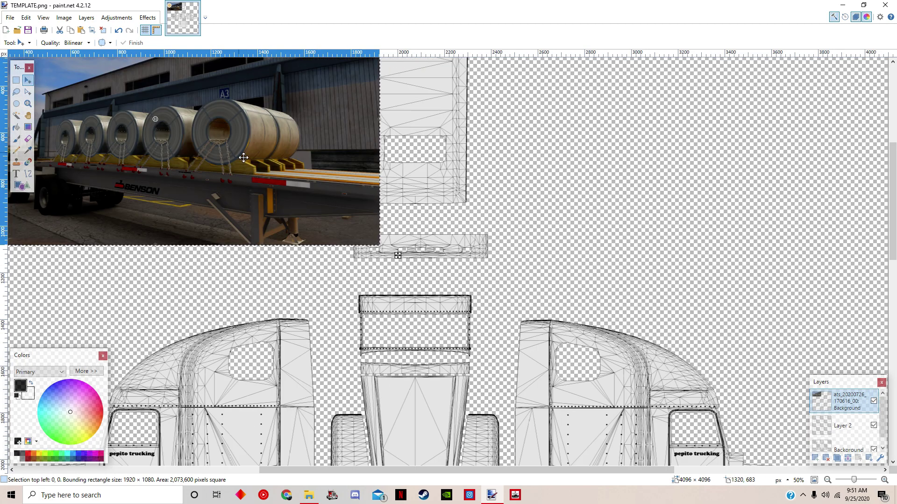
- Shrink the truck photo beneath the lettering on the left door and place it on the right door
{"action": "left_click_drag", "start_coordinate": [243, 158], "coordinate": [448, 341]}
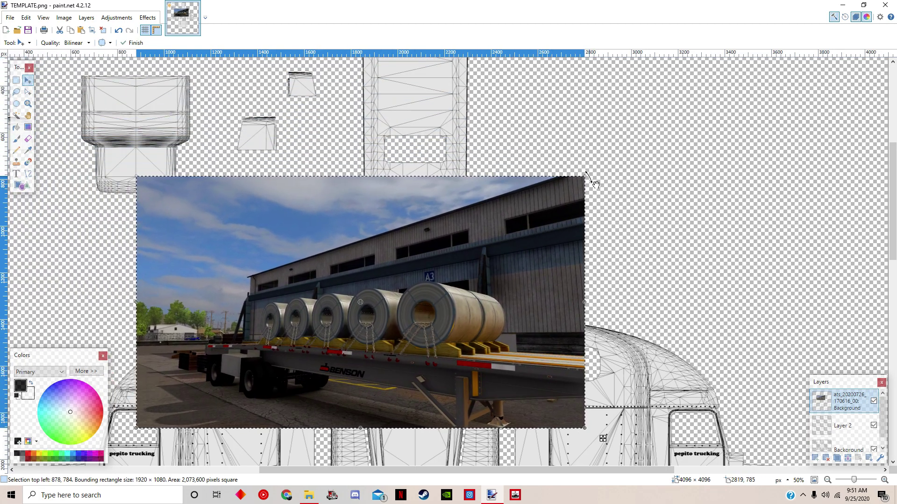
{"action": "left_click_drag", "start_coordinate": [594, 182], "coordinate": [199, 392]}
{"action": "scroll", "coordinate": [303, 321], "scroll_direction": "down", "scroll_amount": 3}
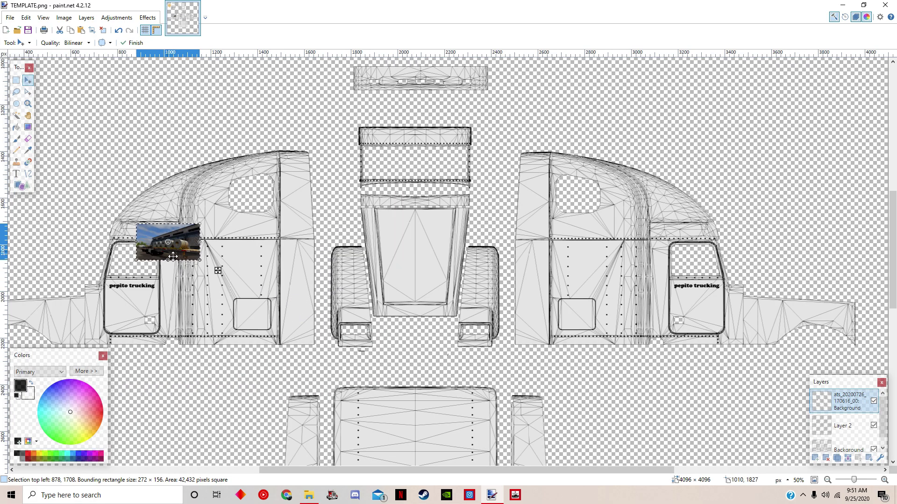
{"action": "left_click_drag", "start_coordinate": [173, 256], "coordinate": [185, 318]}
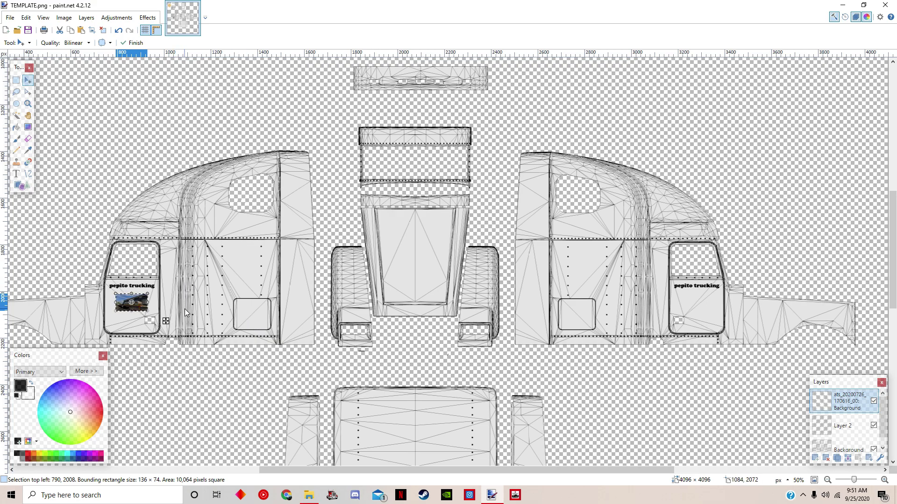
{"action": "key", "text": "ctrl+z"}
{"action": "left_click_drag", "start_coordinate": [180, 320], "coordinate": [729, 322]}
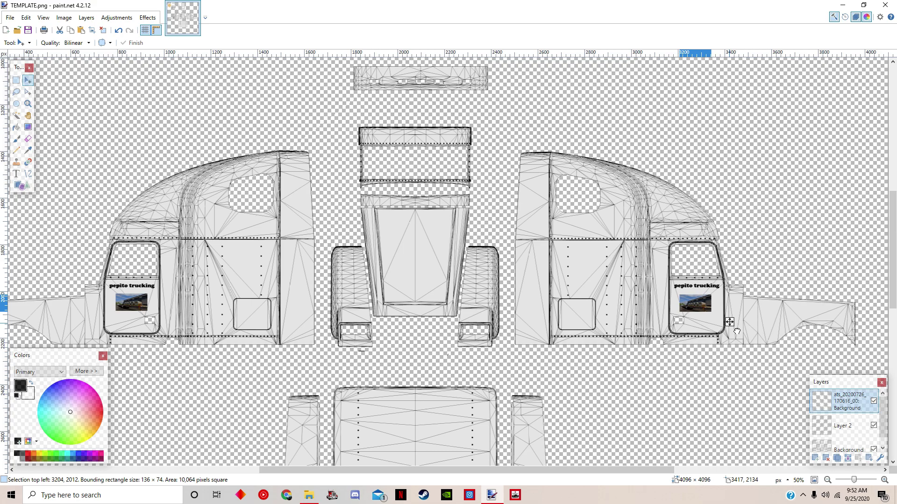
{"action": "key", "text": "ctrl+d"}
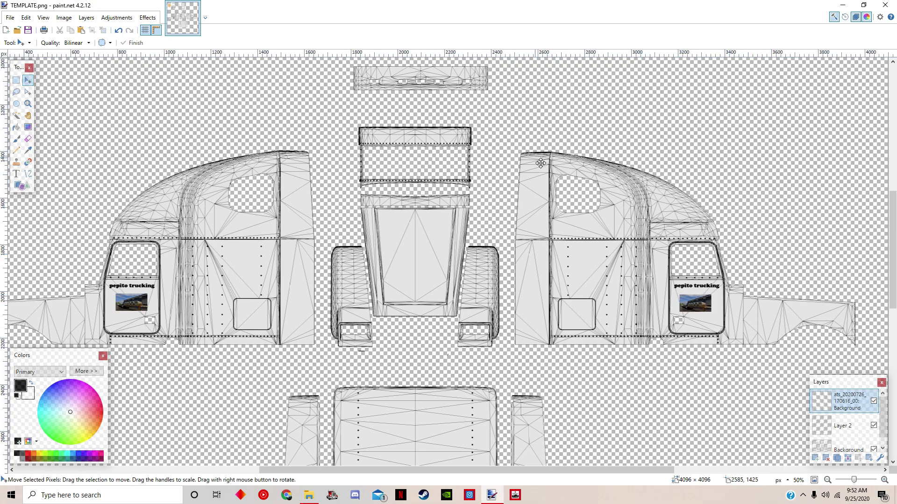
- Add Layer 4 below the logos and fill it solid white with the Paint Bucket
{"action": "left_click", "coordinate": [815, 458]}
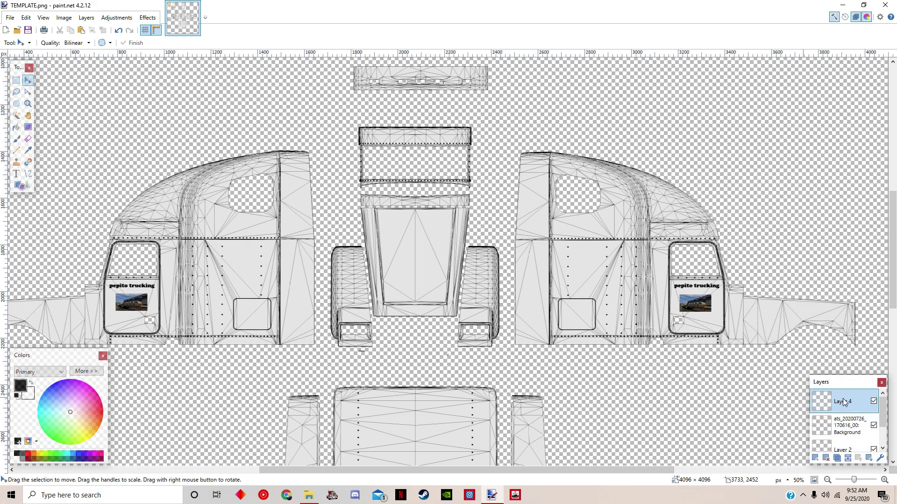
{"action": "left_click_drag", "start_coordinate": [844, 404], "coordinate": [845, 439]}
{"action": "scroll", "coordinate": [847, 443], "scroll_direction": "down", "scroll_amount": 1}
{"action": "left_click", "coordinate": [846, 443]}
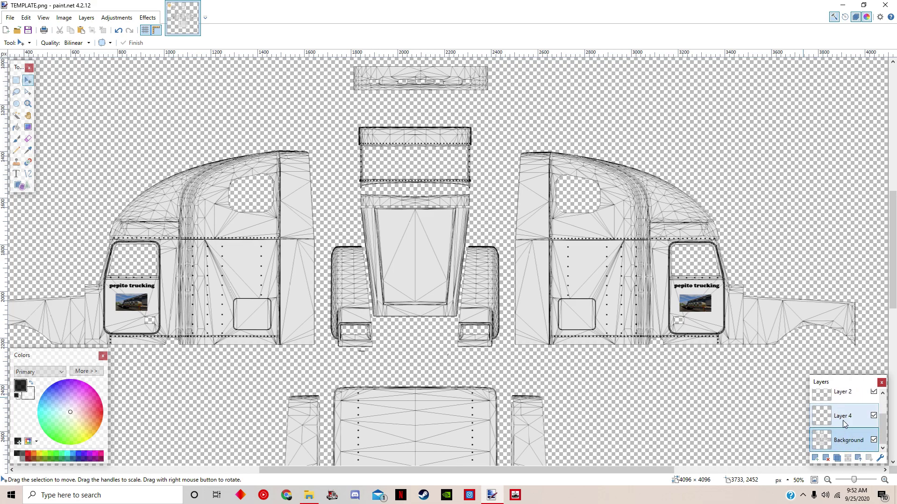
{"action": "left_click", "coordinate": [843, 420]}
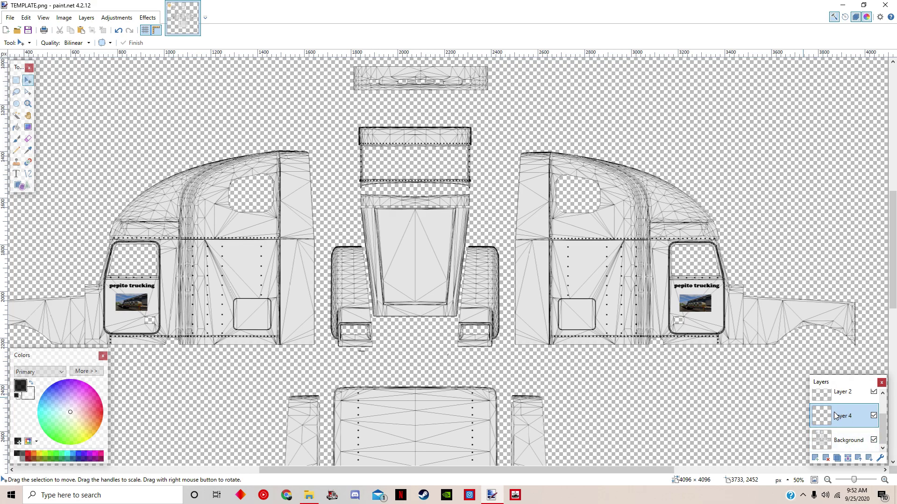
{"action": "left_click", "coordinate": [16, 128]}
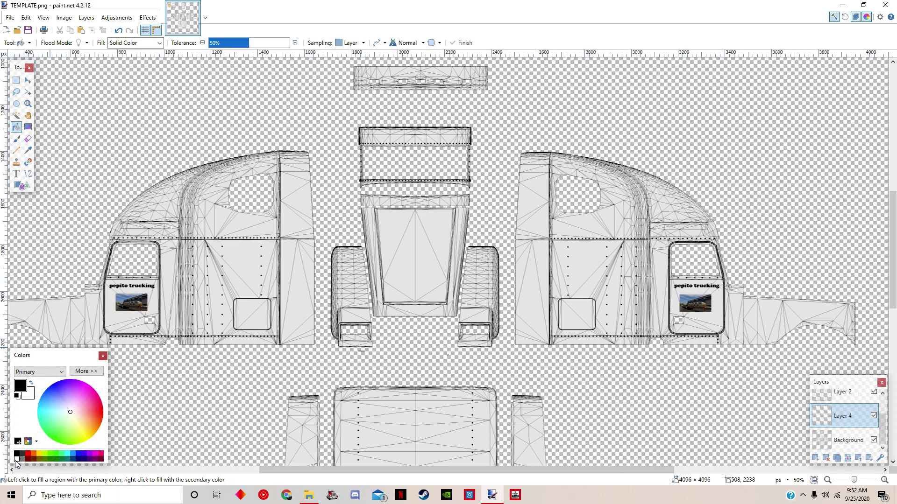
{"action": "left_click", "coordinate": [16, 460]}
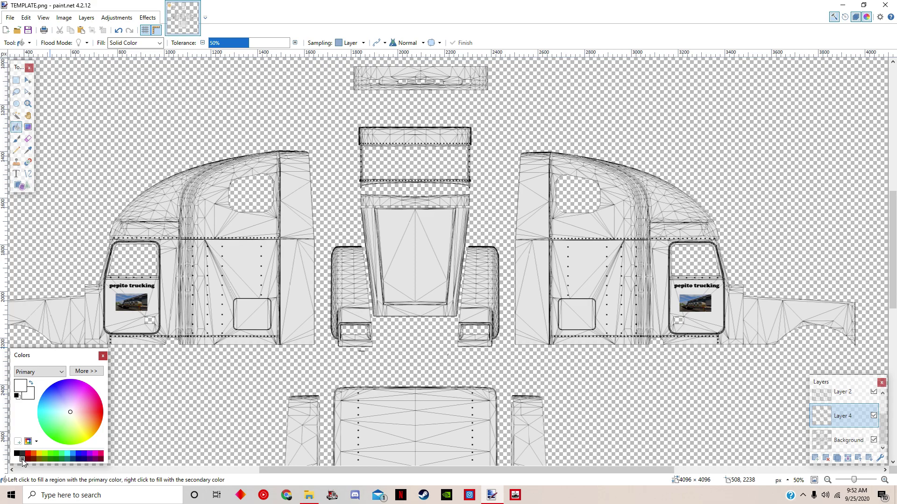
{"action": "left_click", "coordinate": [170, 148]}
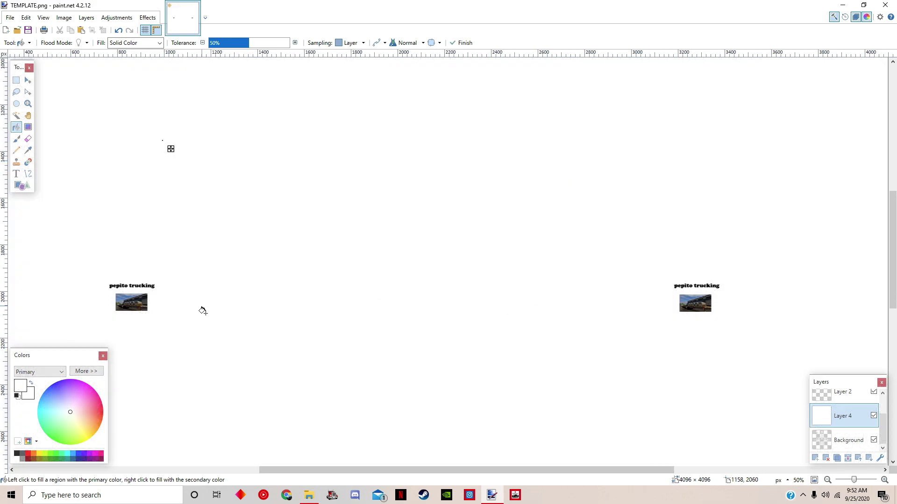
- Open the Freightliner Classic XL archive from Downloads and drag its skins .scs into the mod folder
{"action": "left_click", "coordinate": [311, 499]}
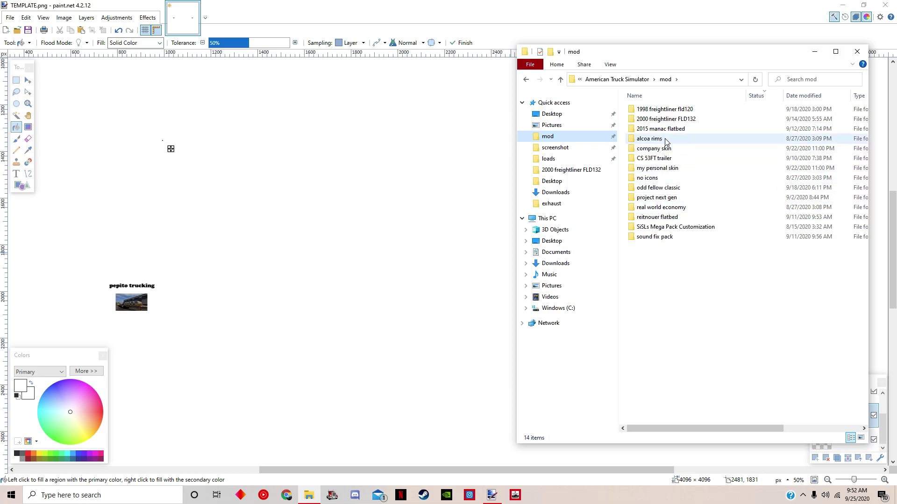
{"action": "left_click", "coordinate": [555, 263]}
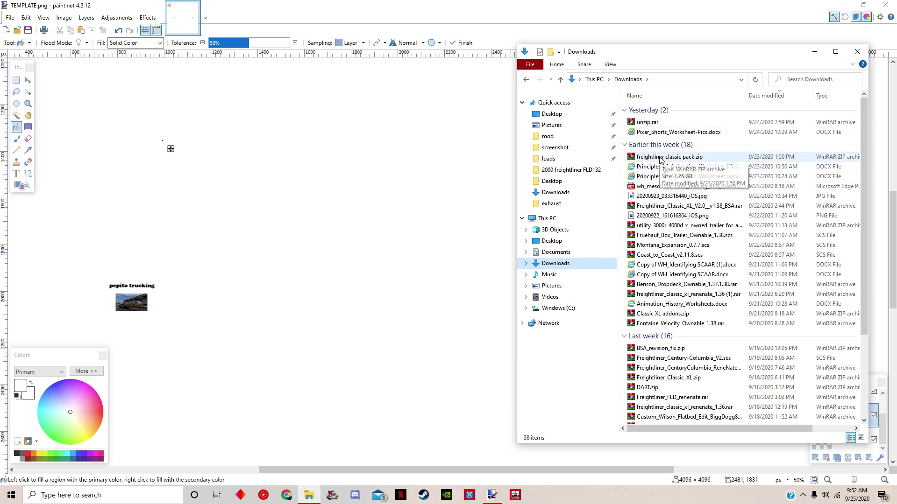
{"action": "double_click", "coordinate": [647, 206]}
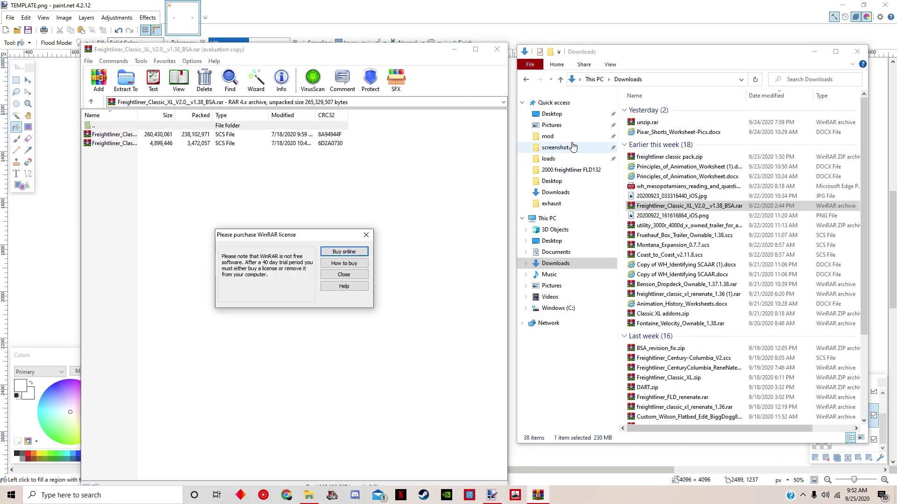
{"action": "left_click", "coordinate": [558, 137]}
{"action": "left_click", "coordinate": [344, 275]}
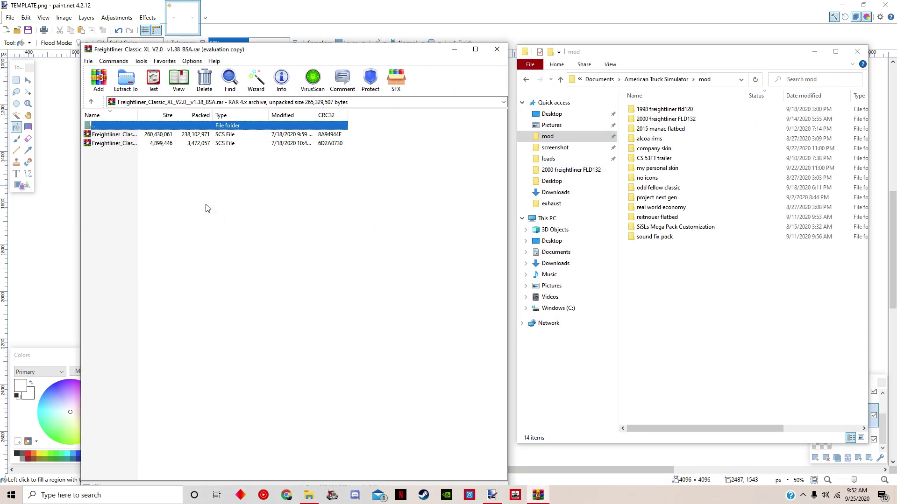
{"action": "left_click_drag", "start_coordinate": [115, 145], "coordinate": [669, 259]}
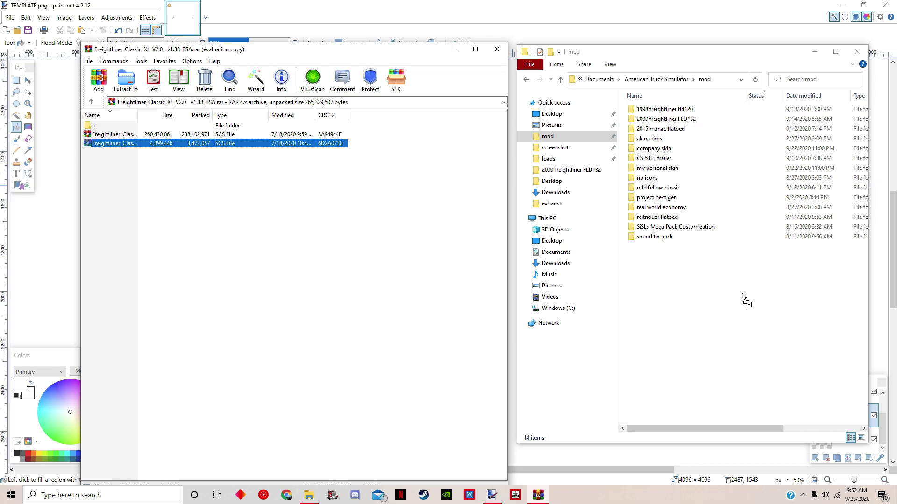
{"action": "left_click_drag", "start_coordinate": [746, 299], "coordinate": [746, 300]}
{"action": "left_click", "coordinate": [497, 49]}
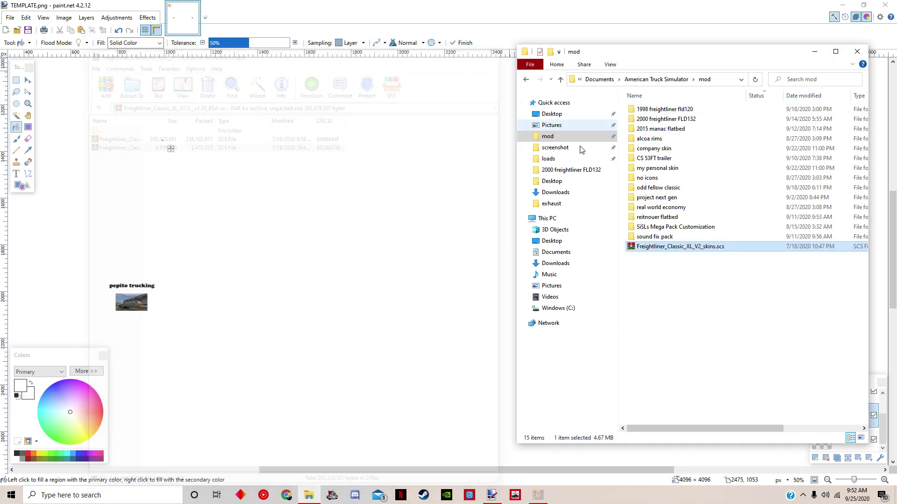
- Create a new folder named 'classic skins' in the mod folder
{"action": "right_click", "coordinate": [715, 290]}
{"action": "mouse_move", "coordinate": [790, 402]}
{"action": "left_click", "coordinate": [669, 400]}
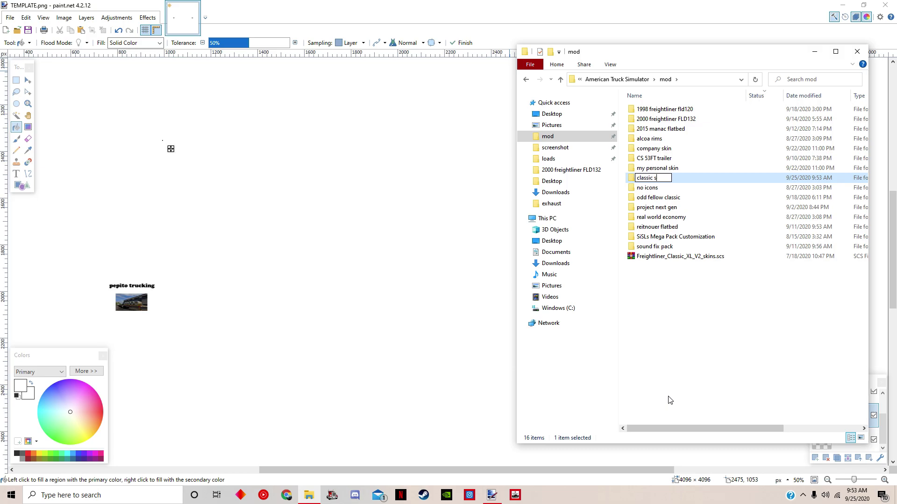
{"action": "type", "text": "classic skins"}
{"action": "key", "text": "Return"}
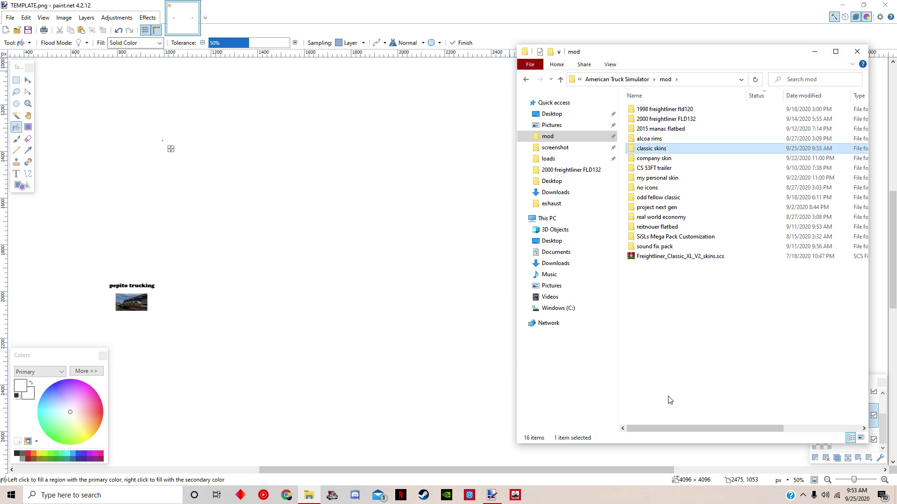
- Extract the .scs contents into classic skins and delete Freightliner_Classic_XL_V2_skins.scs
{"action": "double_click", "coordinate": [681, 257]}
{"action": "left_click_drag", "start_coordinate": [244, 252], "coordinate": [232, 138]}
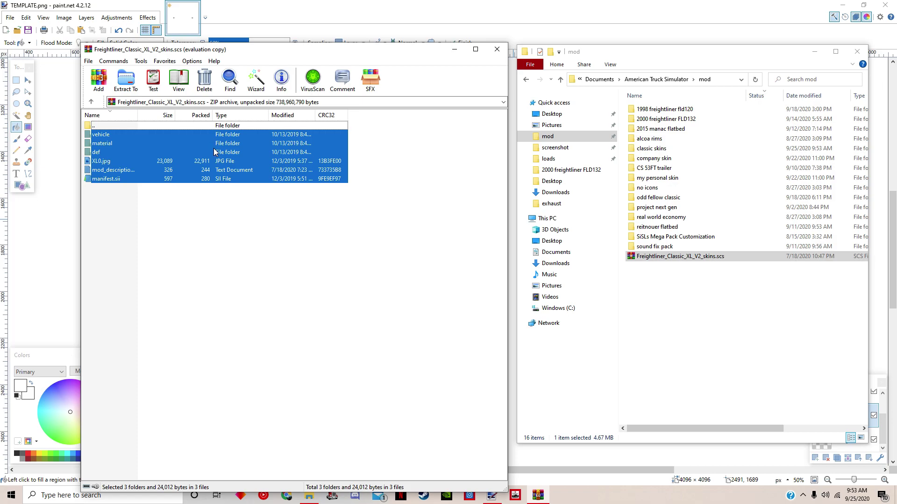
{"action": "left_click_drag", "start_coordinate": [541, 145], "coordinate": [678, 148]}
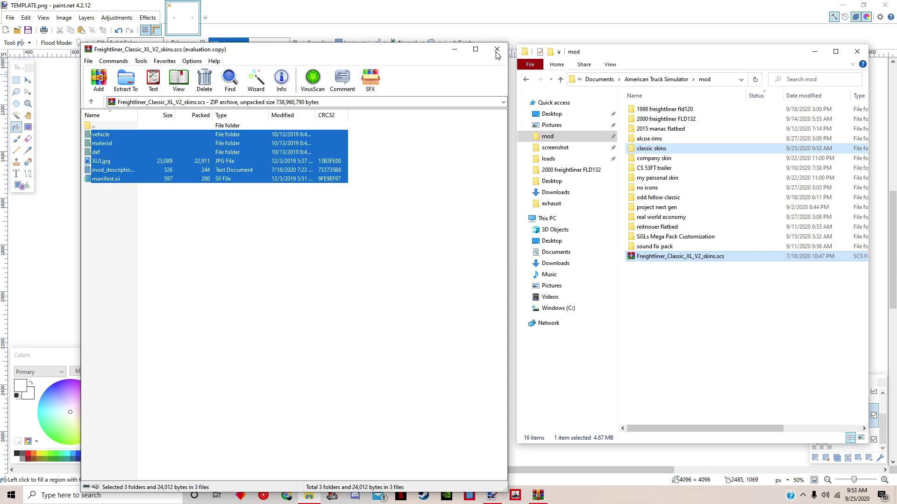
{"action": "left_click", "coordinate": [497, 50]}
{"action": "right_click", "coordinate": [658, 260]}
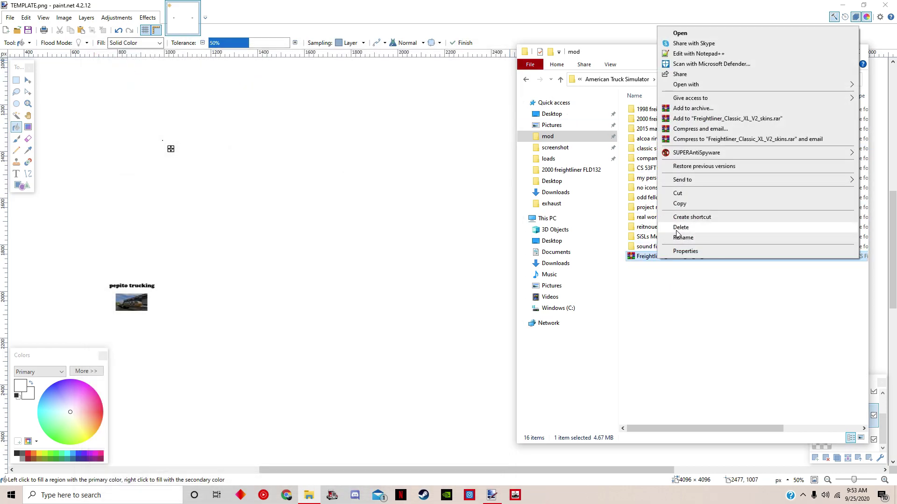
{"action": "left_click", "coordinate": [677, 228]}
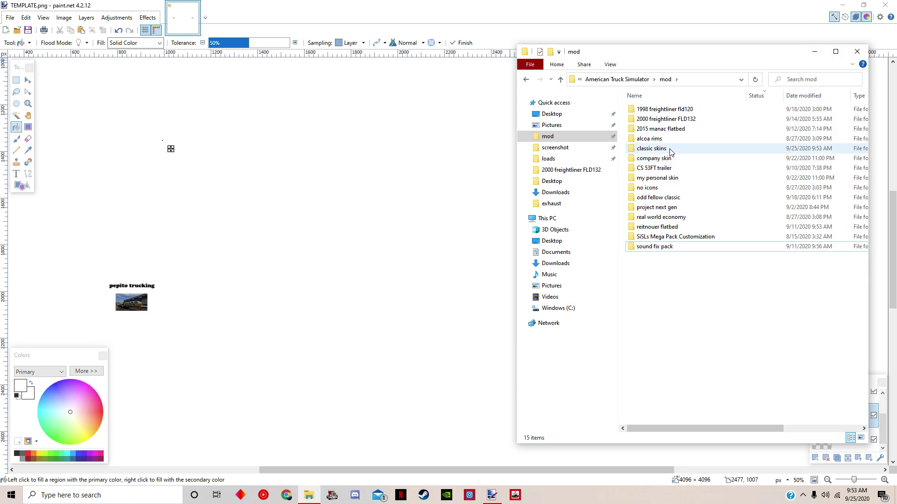
- Go through classic skins > vehicle > truck > upgrade > paintjob > classicxl to list its 88 texture files
{"action": "double_click", "coordinate": [671, 150]}
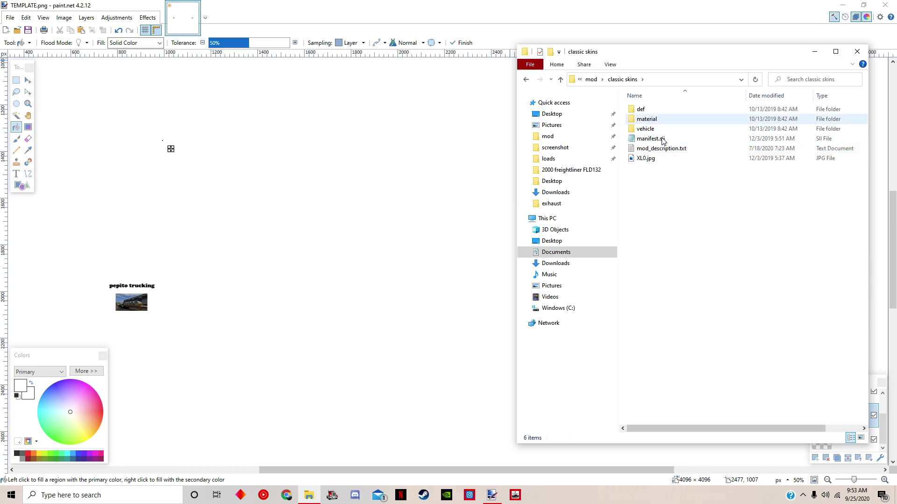
{"action": "left_click", "coordinate": [528, 81]}
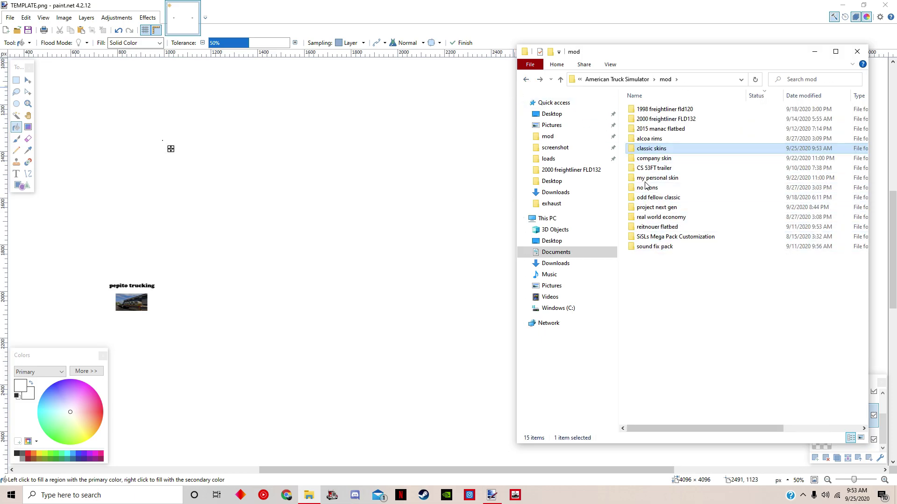
{"action": "double_click", "coordinate": [648, 149]}
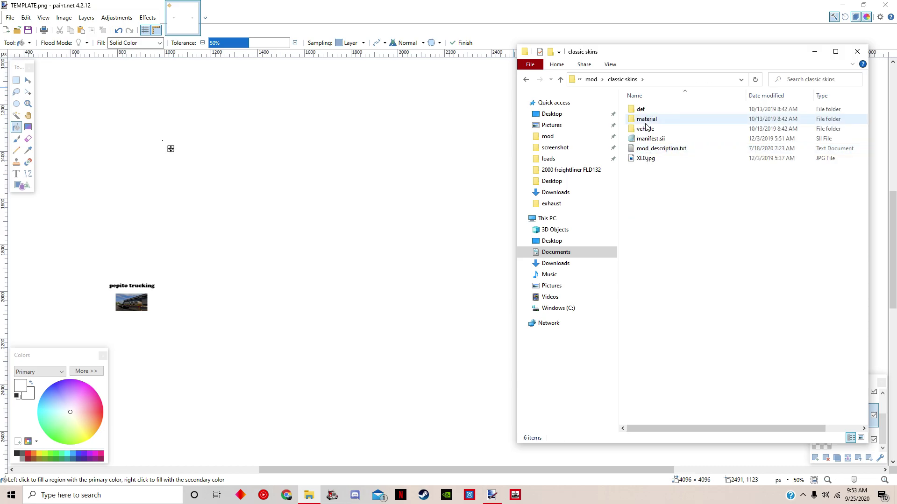
{"action": "double_click", "coordinate": [646, 128]}
{"action": "double_click", "coordinate": [643, 109]}
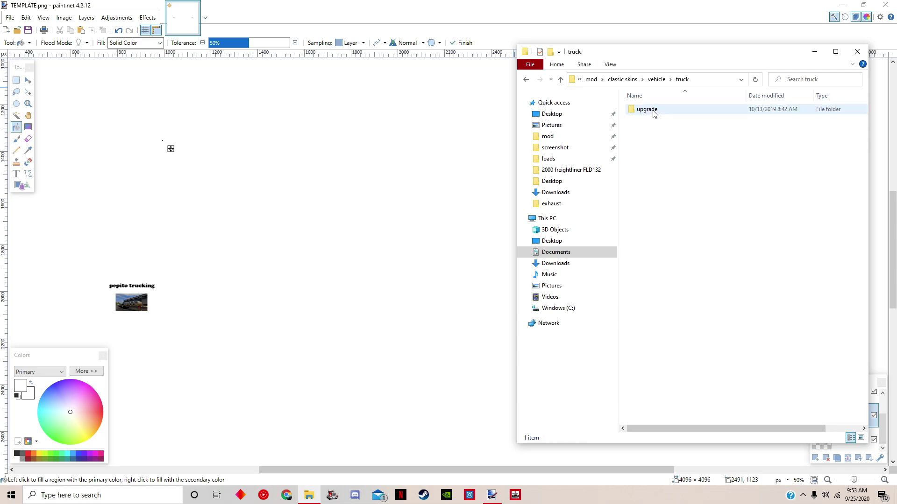
{"action": "double_click", "coordinate": [646, 110]}
{"action": "double_click", "coordinate": [647, 109]}
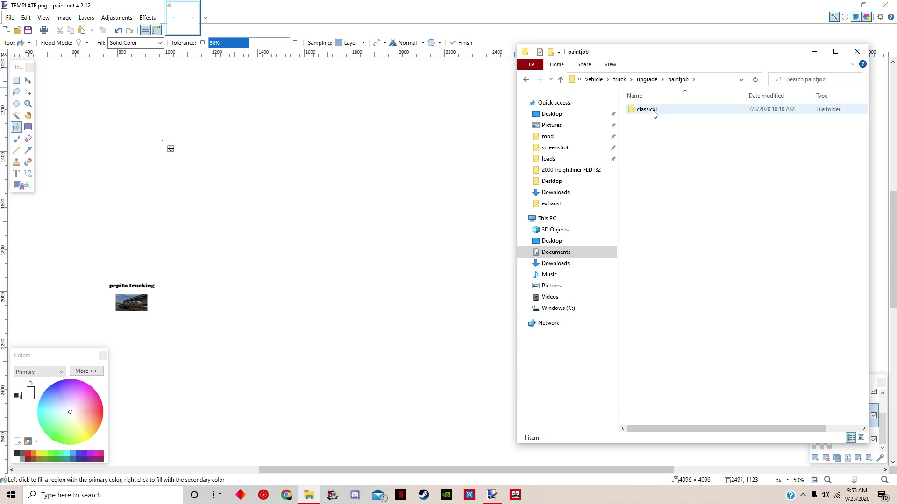
{"action": "double_click", "coordinate": [647, 109]}
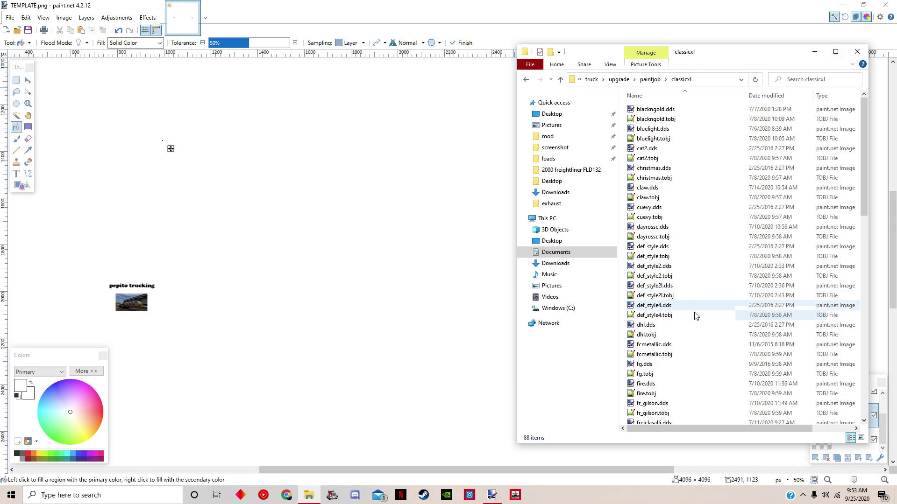
- Open fcmetallic.dds from the classicxl folder in paint.net to check it, then close it
{"action": "double_click", "coordinate": [669, 346]}
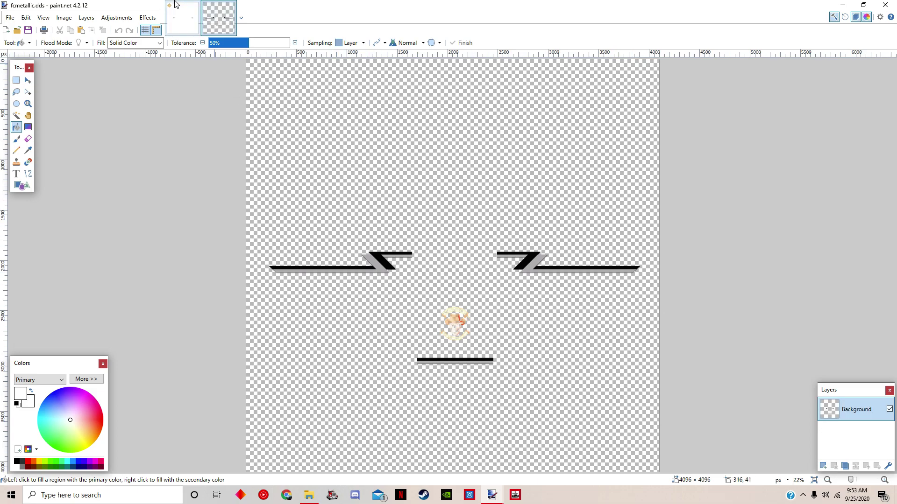
{"action": "left_click", "coordinate": [231, 6]}
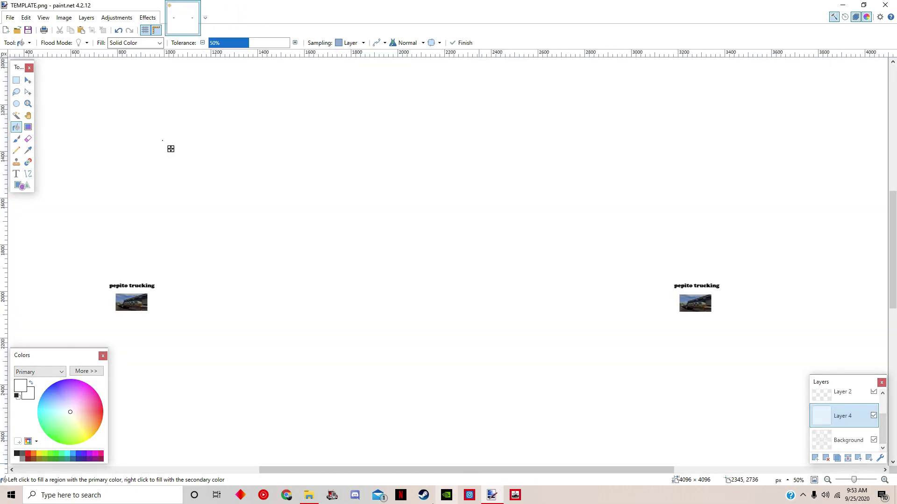
{"action": "left_click", "coordinate": [310, 494]}
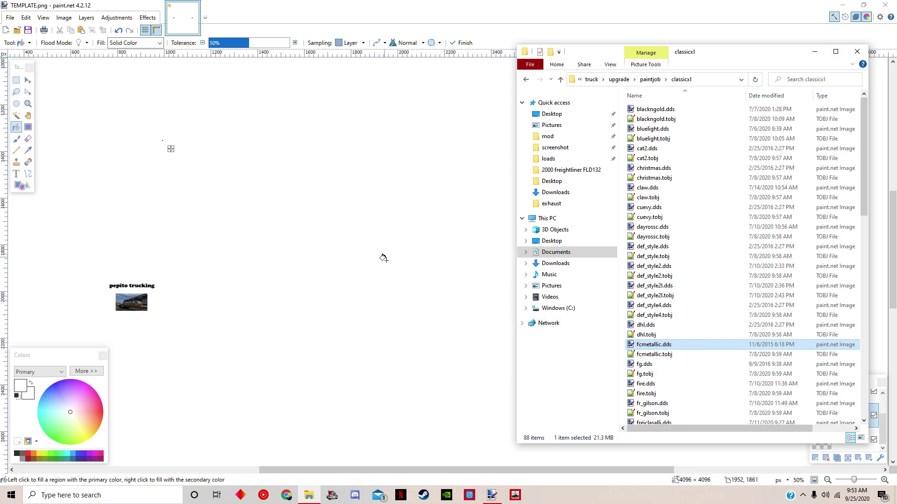
- Return to TEMPLATE.png and bring up the Save As window
{"action": "left_click", "coordinate": [12, 19]}
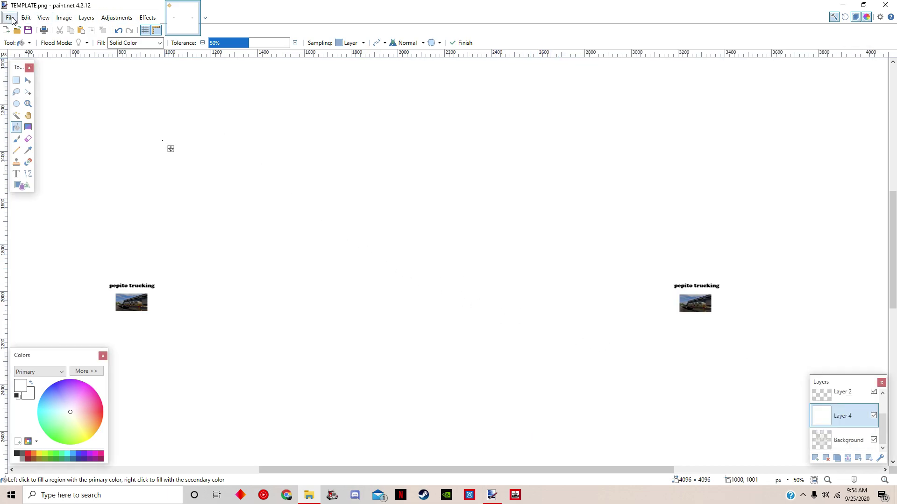
{"action": "left_click", "coordinate": [9, 18]}
{"action": "left_click", "coordinate": [34, 93]}
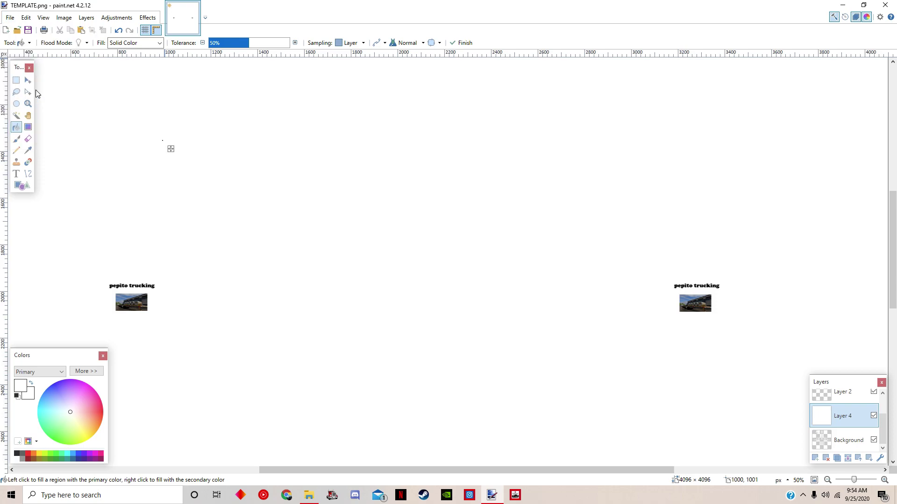
- Choose the DDS format and browse to mod/classic skins/vehicle/truck/upgrade/paintjob/classicxl
{"action": "left_click", "coordinate": [176, 359]}
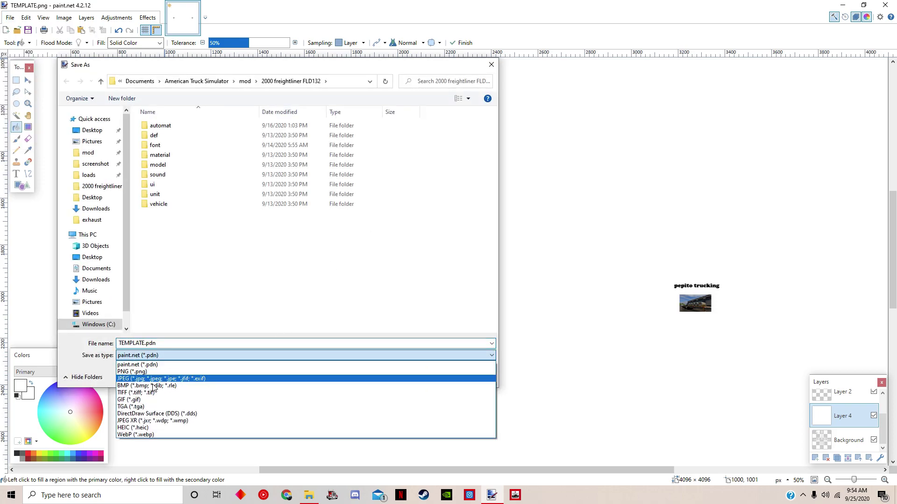
{"action": "left_click", "coordinate": [210, 418]}
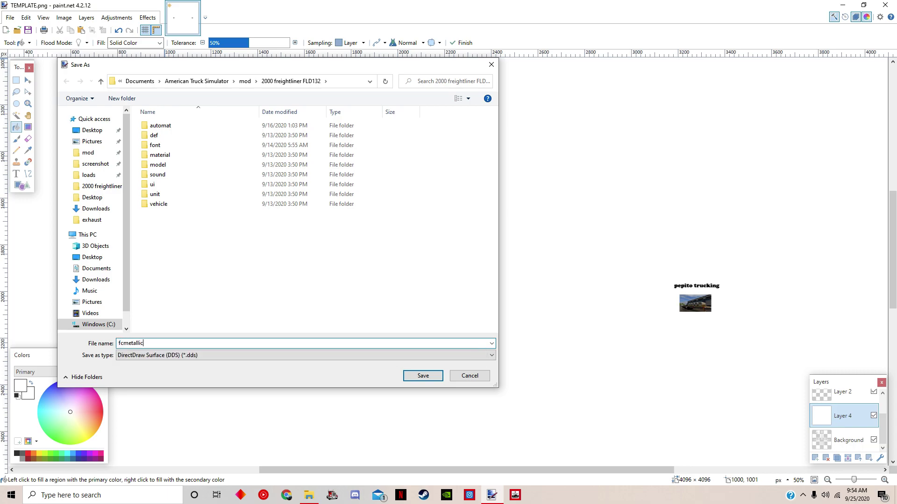
{"action": "left_click", "coordinate": [88, 152]}
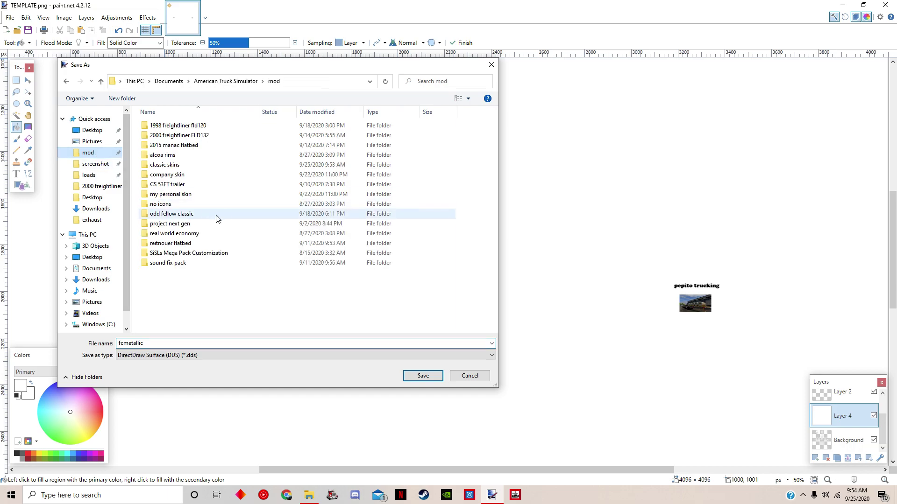
{"action": "double_click", "coordinate": [186, 166]}
{"action": "double_click", "coordinate": [180, 148]}
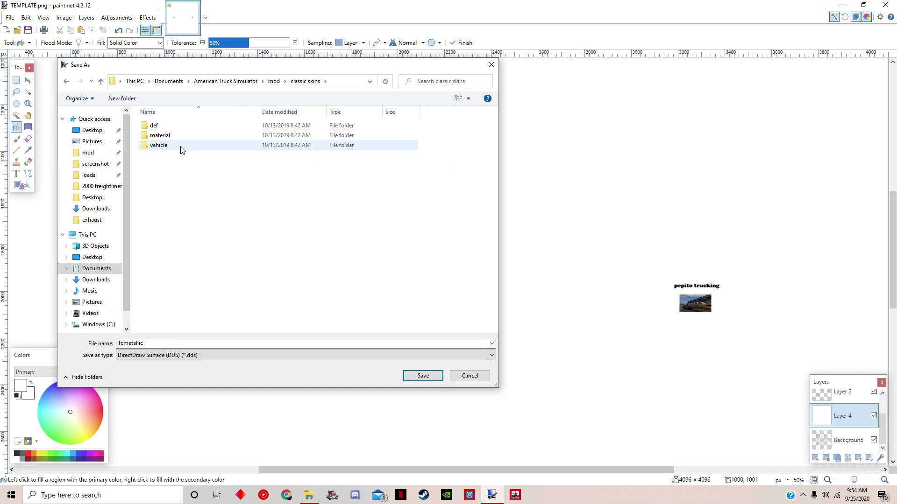
{"action": "double_click", "coordinate": [180, 130]}
{"action": "double_click", "coordinate": [178, 131]}
{"action": "double_click", "coordinate": [178, 130]}
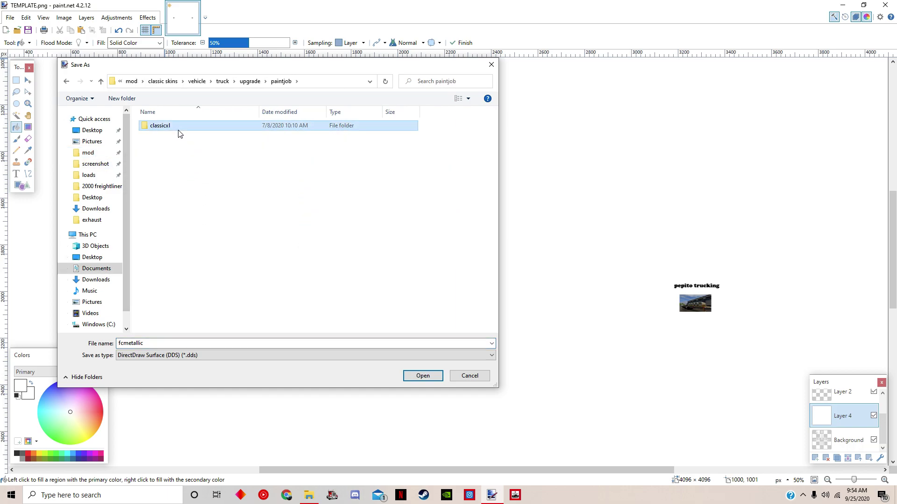
{"action": "double_click", "coordinate": [178, 130]}
{"action": "scroll", "coordinate": [394, 244], "scroll_direction": "down", "scroll_amount": 1}
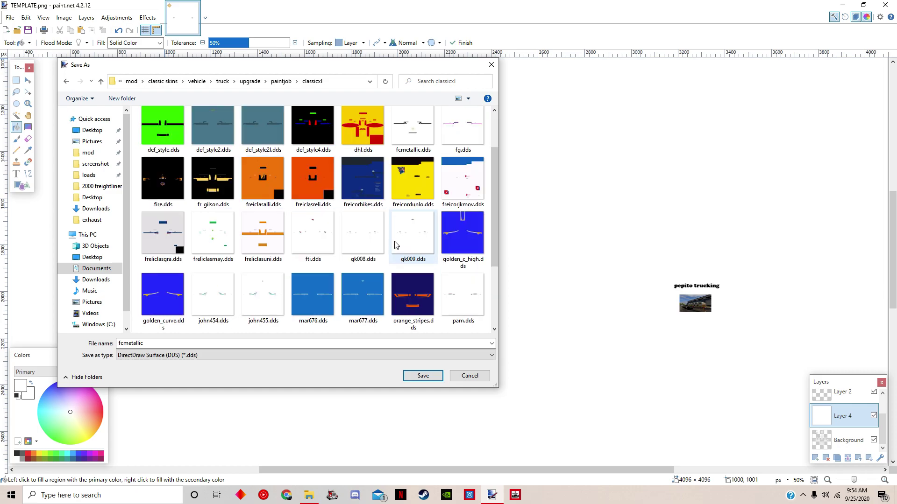
{"action": "scroll", "coordinate": [369, 271], "scroll_direction": "down", "scroll_amount": 2}
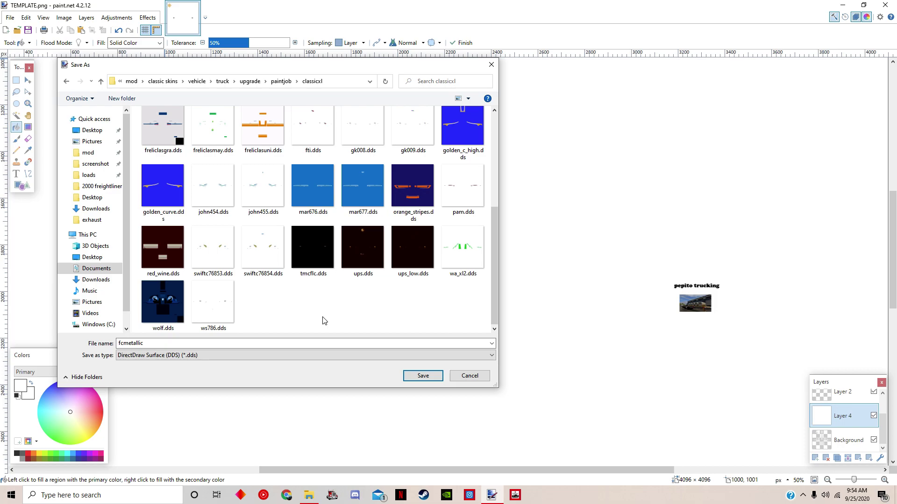
{"action": "scroll", "coordinate": [324, 321], "scroll_direction": "up", "scroll_amount": 3}
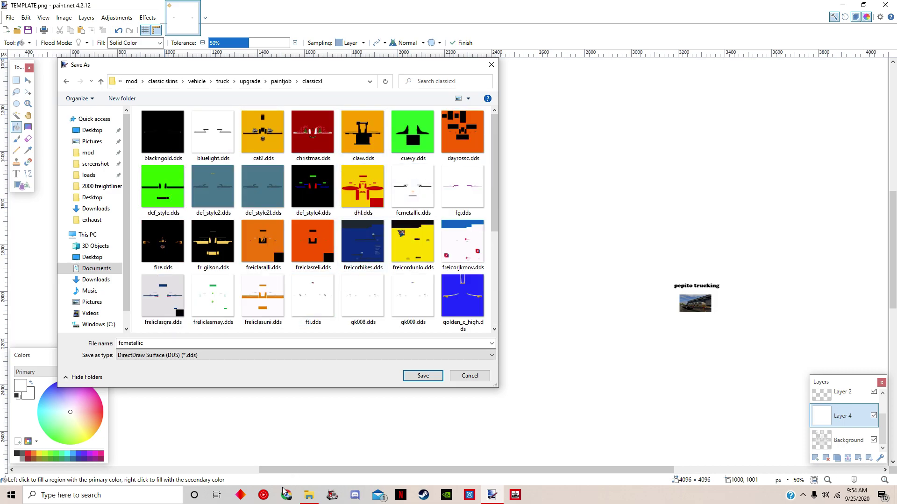
- Save as fcmetallic.dds, replacing the existing file, accepting DDS settings and flattening the image
{"action": "left_click", "coordinate": [309, 495]}
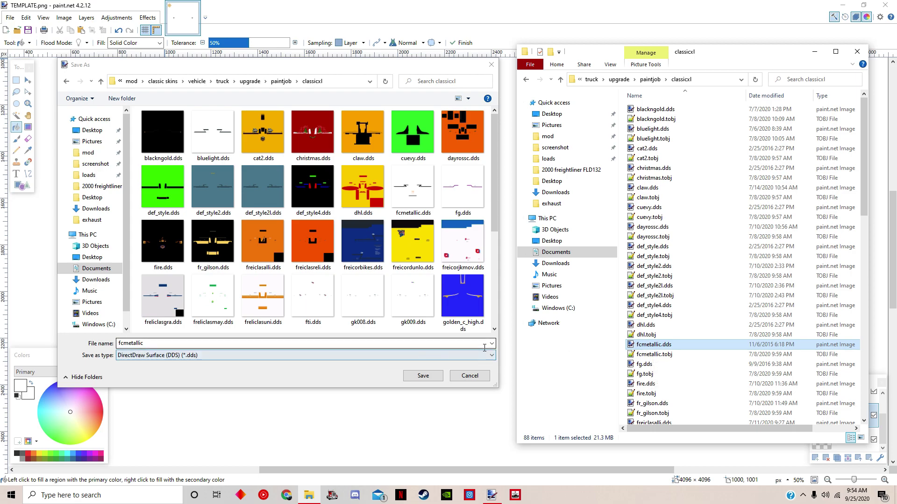
{"action": "left_click", "coordinate": [420, 376]}
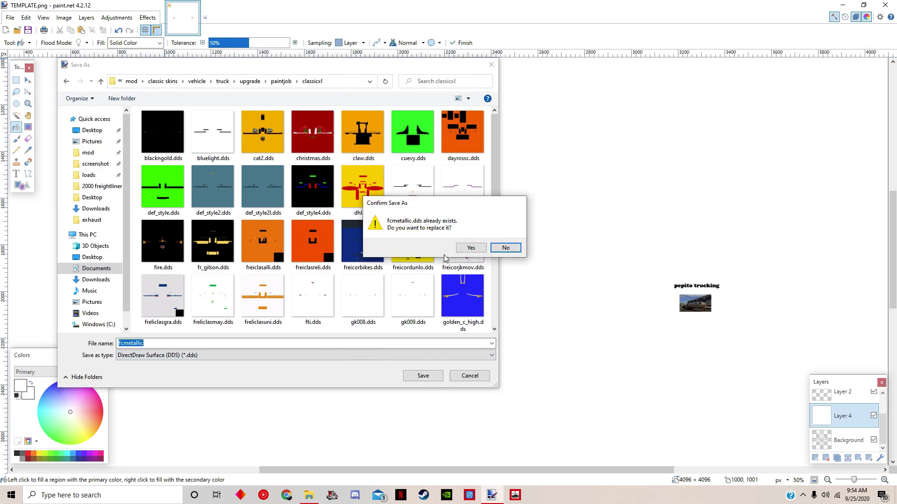
{"action": "left_click", "coordinate": [471, 248]}
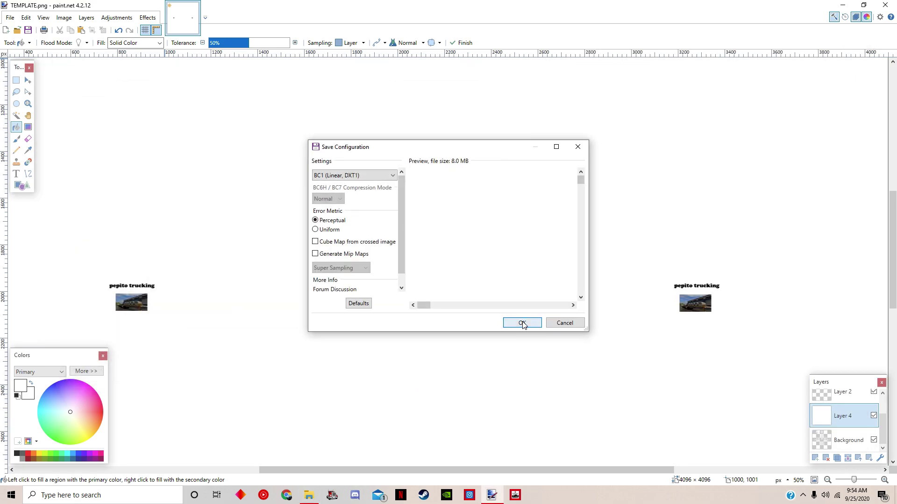
{"action": "left_click", "coordinate": [522, 322]}
{"action": "left_click", "coordinate": [444, 257]}
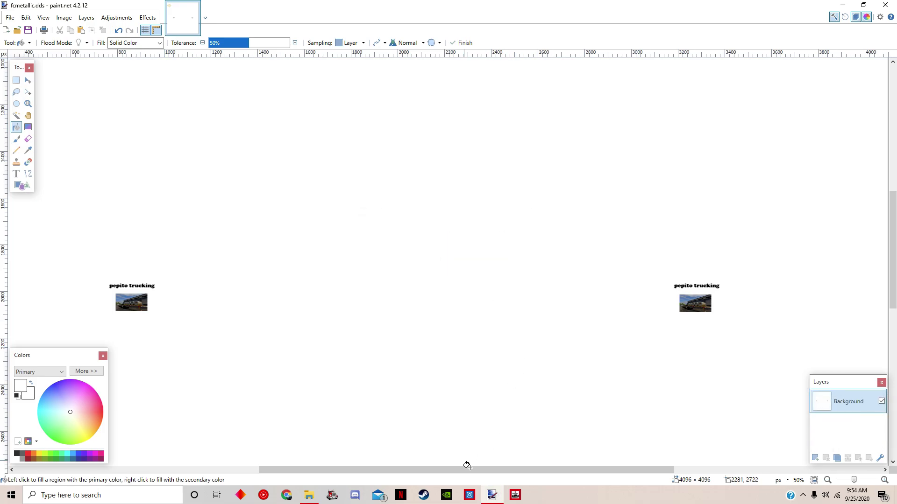
{"action": "left_click", "coordinate": [332, 498]}
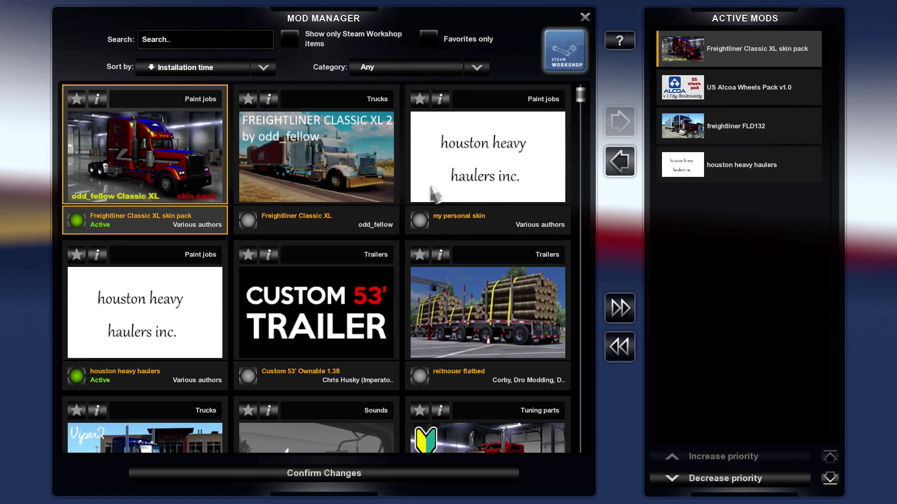
- Activate the Freightliner Classic XL skin pack in Mod Manager and decrease its priority
{"action": "double_click", "coordinate": [728, 165]}
{"action": "left_click", "coordinate": [743, 49]}
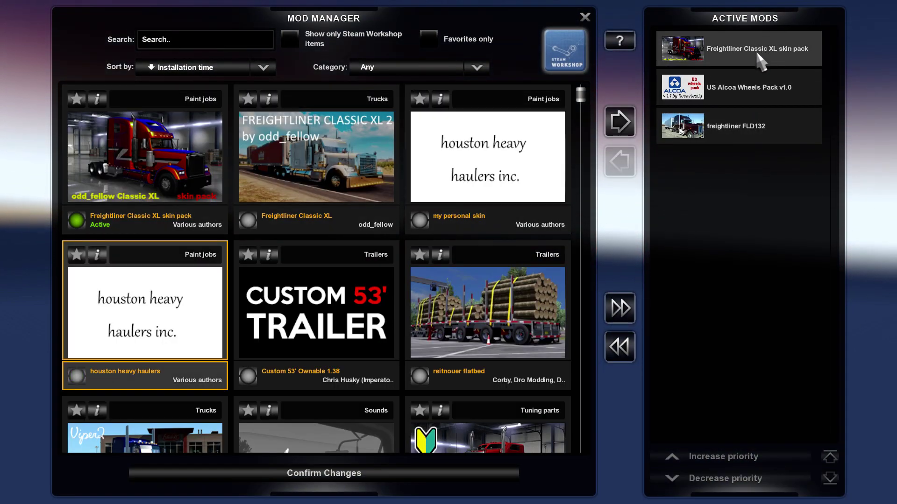
{"action": "left_click", "coordinate": [746, 481]}
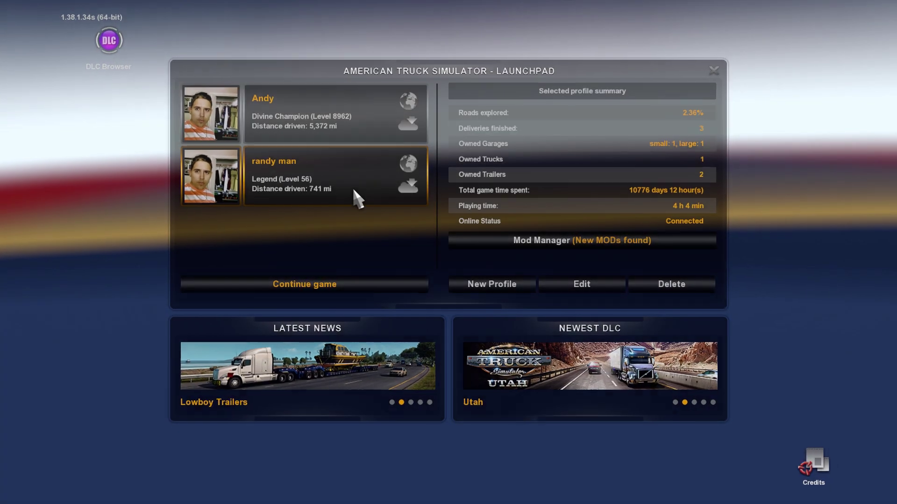
- Load the latest autosave, continuing despite the missing houston heavy haulers mod
{"action": "double_click", "coordinate": [353, 187]}
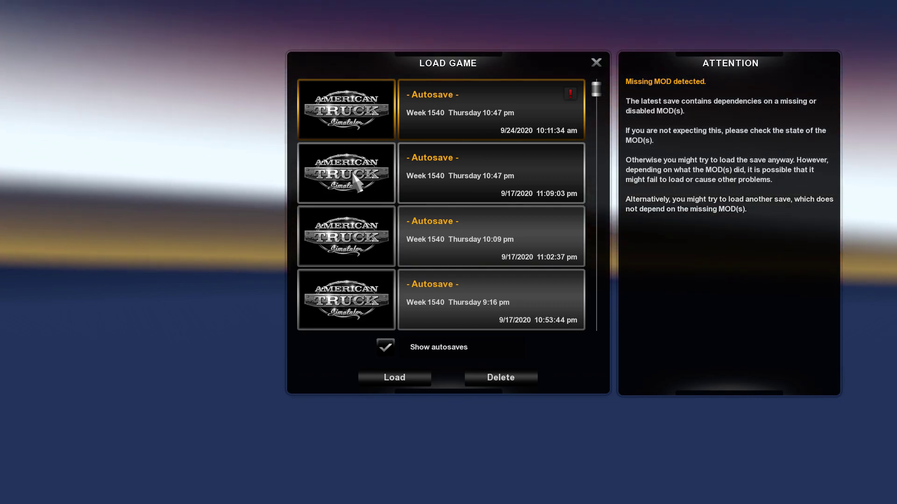
{"action": "double_click", "coordinate": [504, 123]}
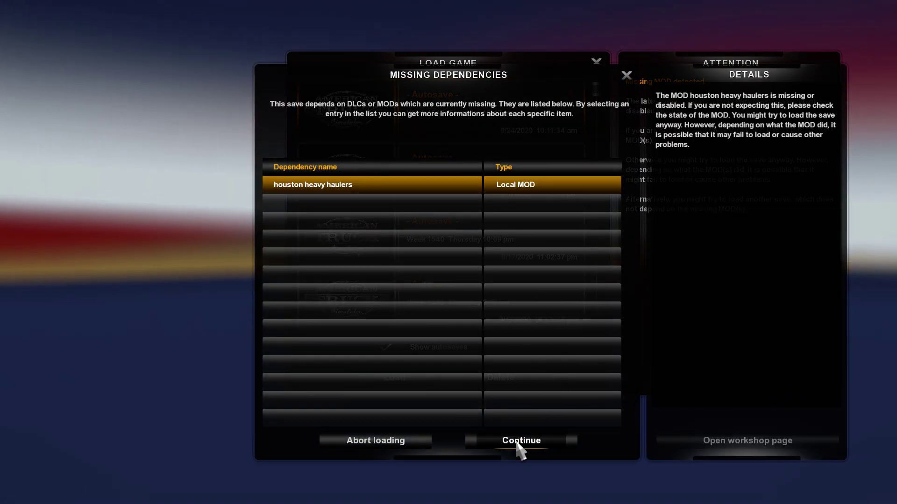
{"action": "left_click", "coordinate": [516, 439]}
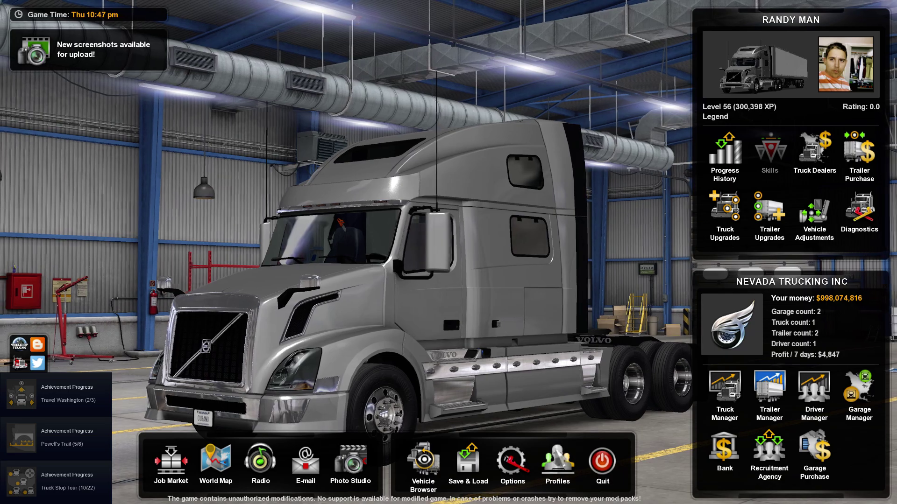
- In the Truck Browser, select the Freightliner with the 70" Raised Roof Sleeper cabin
{"action": "left_click", "coordinate": [423, 460]}
{"action": "left_click", "coordinate": [344, 173]}
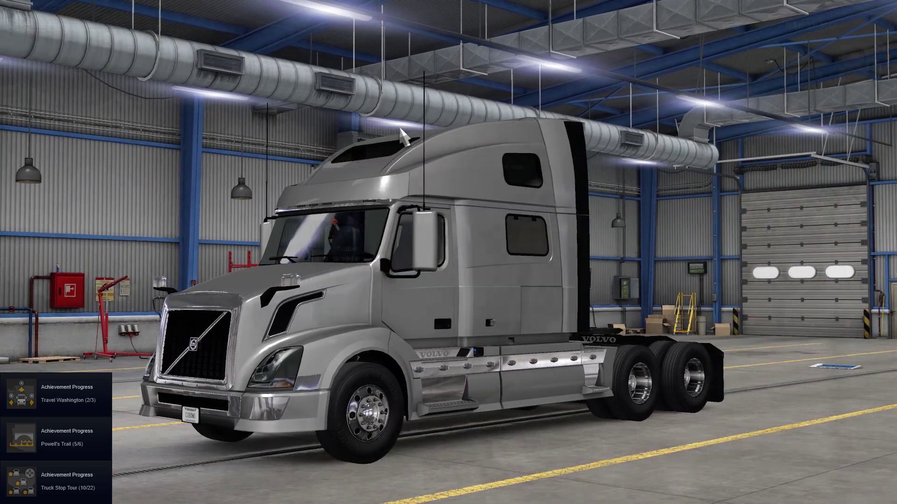
{"action": "left_click", "coordinate": [283, 29]}
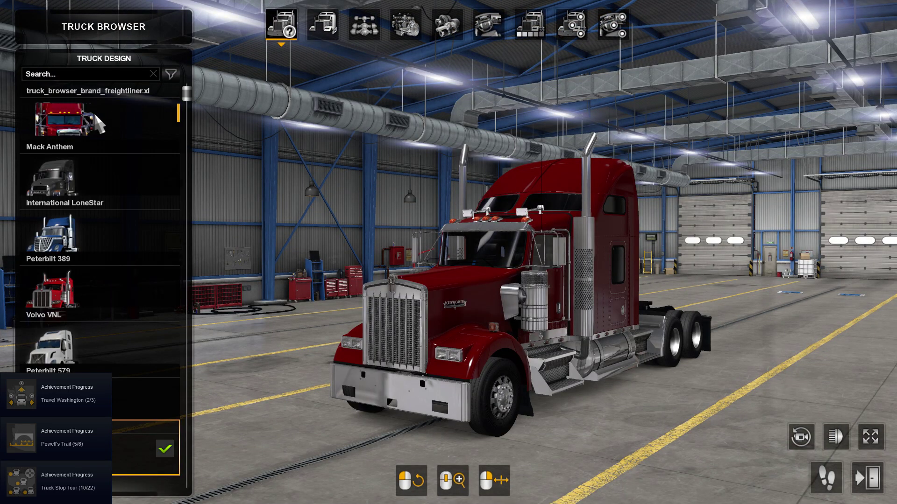
{"action": "left_click", "coordinate": [98, 122]}
{"action": "left_click", "coordinate": [323, 25]}
{"action": "left_click", "coordinate": [170, 169]}
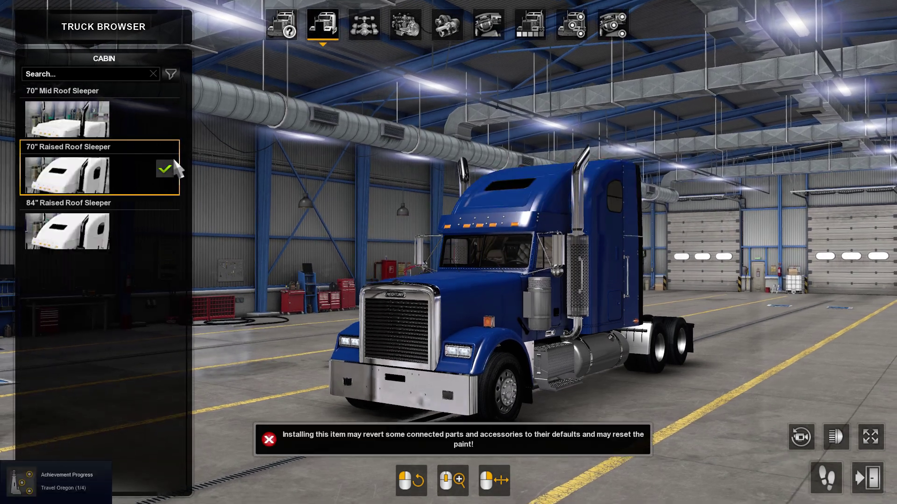
- Try the Covenant Transport and Fedex Ground paint jobs, then apply Freightliner Classic XL Metallic
{"action": "left_click", "coordinate": [530, 25]}
{"action": "scroll", "coordinate": [99, 148], "scroll_direction": "up", "scroll_amount": 10}
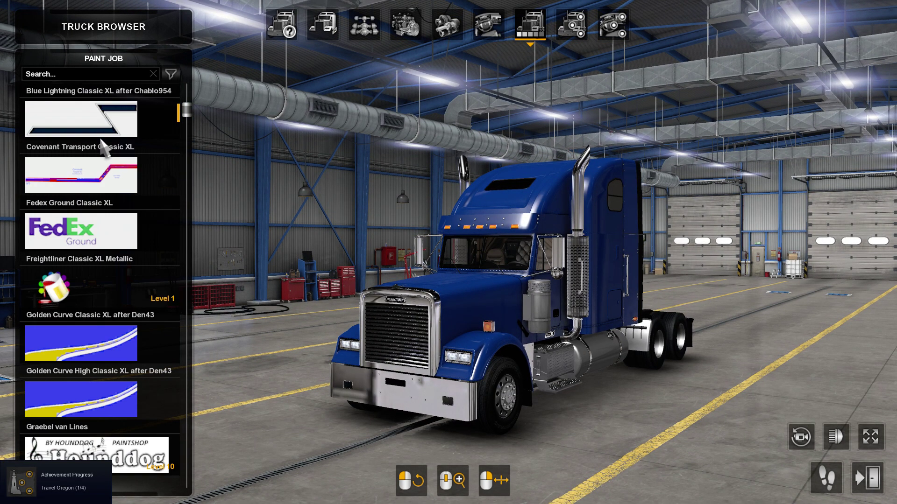
{"action": "scroll", "coordinate": [126, 158], "scroll_direction": "up", "scroll_amount": 3}
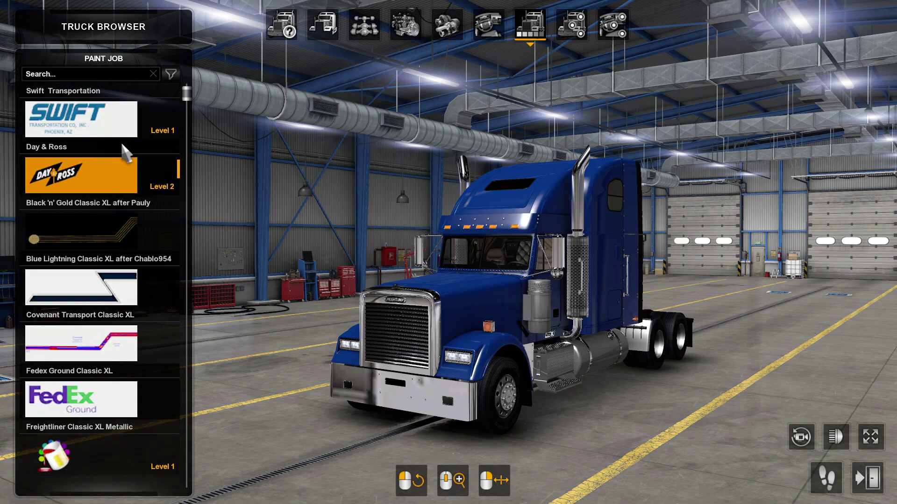
{"action": "scroll", "coordinate": [131, 229], "scroll_direction": "down", "scroll_amount": 2}
{"action": "left_click", "coordinate": [111, 233]}
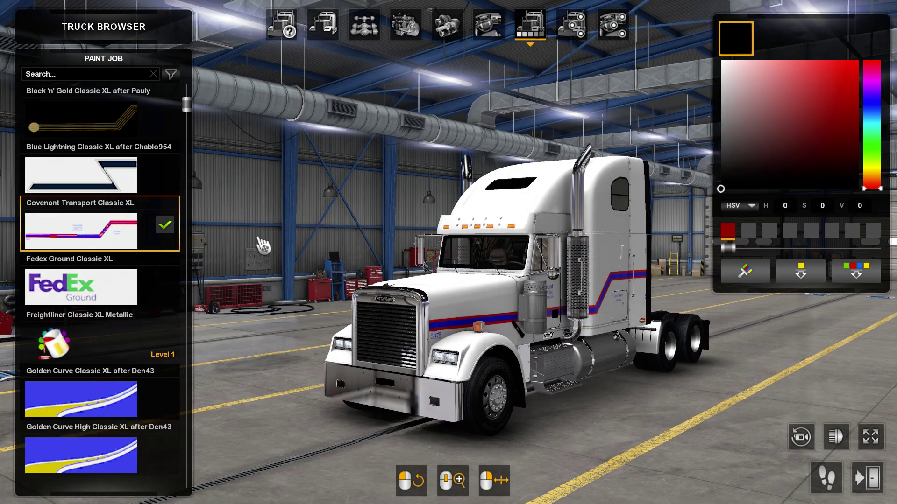
{"action": "left_click", "coordinate": [96, 287]}
{"action": "left_click", "coordinate": [99, 340]}
- Inspect the metallic Freightliner from the side, in first person and from the front
{"action": "left_click_drag", "start_coordinate": [308, 308], "coordinate": [548, 295]}
{"action": "left_click", "coordinate": [825, 481]}
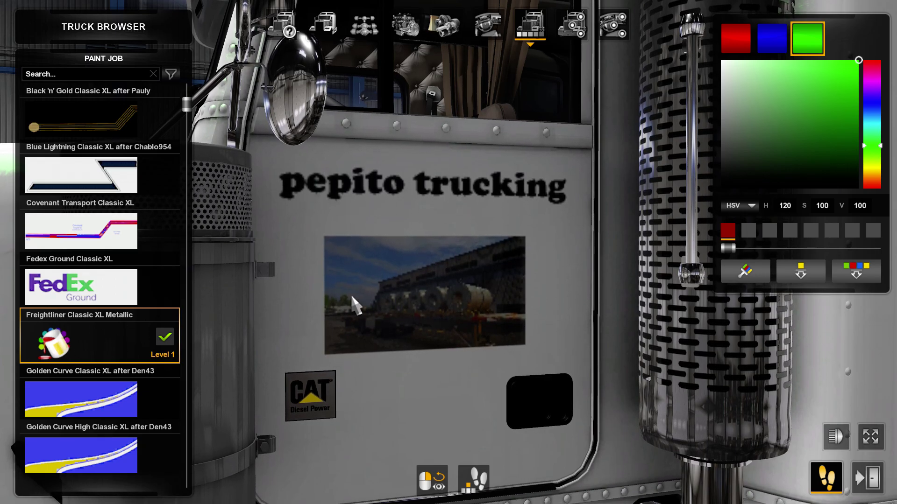
{"action": "scroll", "coordinate": [352, 297], "scroll_direction": "down", "scroll_amount": 5}
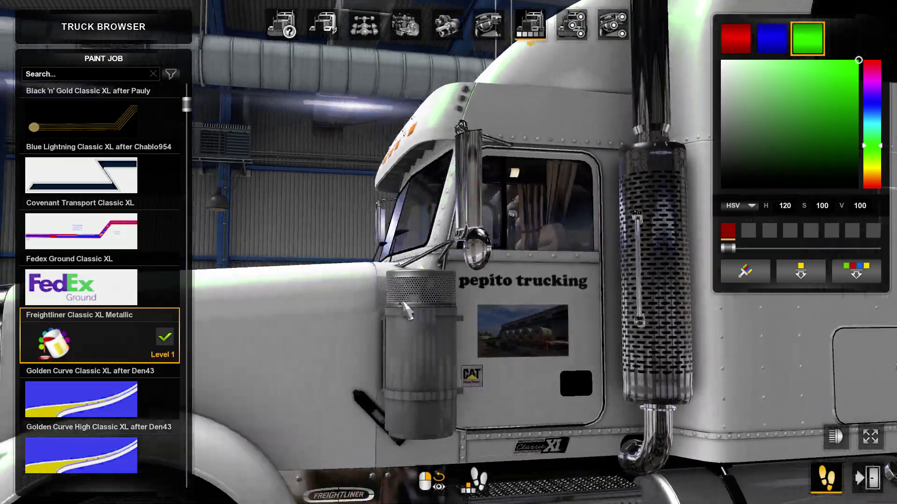
{"action": "left_click_drag", "start_coordinate": [405, 308], "coordinate": [717, 157]}
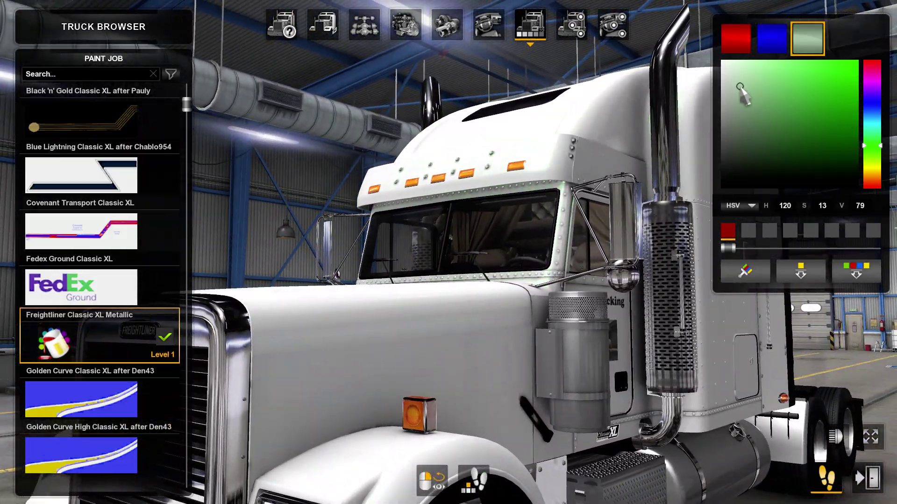
- Tint the paint pale green, white, then black, and zoom in on the pepito trucking door logo
{"action": "left_click", "coordinate": [787, 86]}
{"action": "mouse_move", "coordinate": [772, 101]}
{"action": "left_mouse_down"}
{"action": "mouse_move", "coordinate": [725, 94]}
{"action": "mouse_move", "coordinate": [724, 182]}
{"action": "mouse_move", "coordinate": [576, 9]}
{"action": "left_mouse_up"}
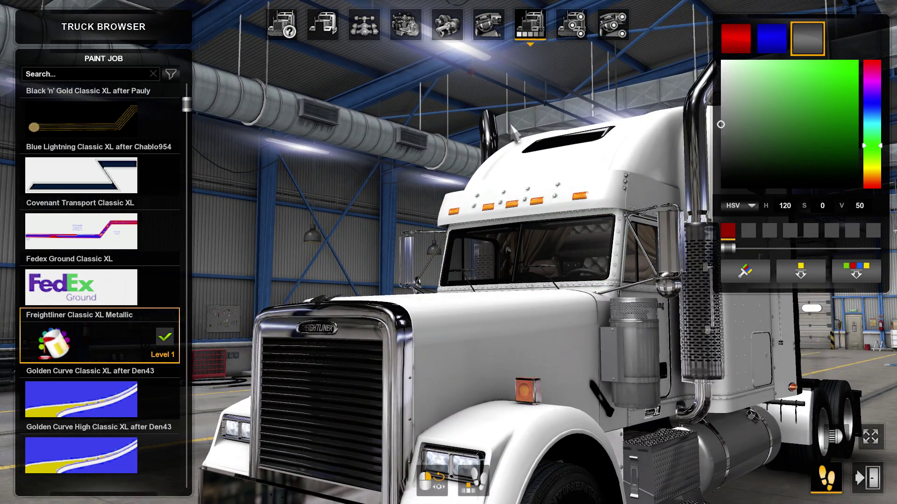
{"action": "left_click", "coordinate": [720, 189]}
{"action": "left_click_drag", "start_coordinate": [229, 255], "coordinate": [136, 255]}
{"action": "scroll", "coordinate": [467, 252], "scroll_direction": "up", "scroll_amount": 5}
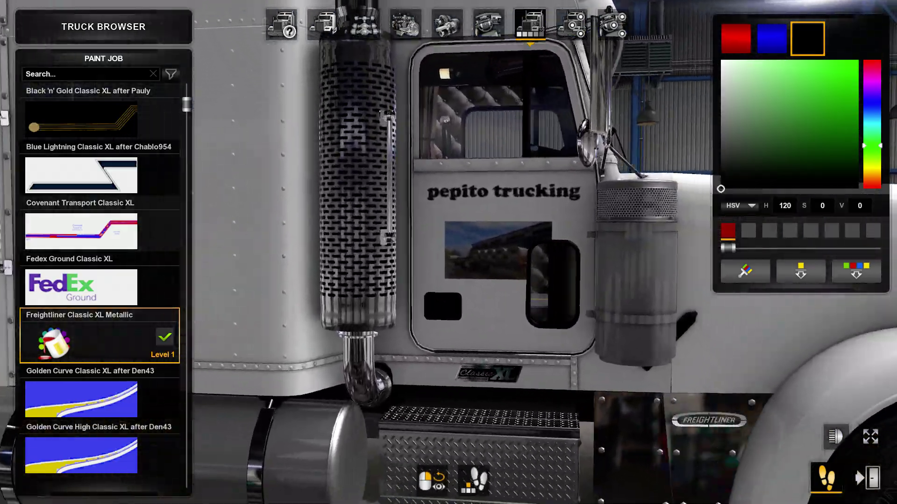
{"action": "mouse_move", "coordinate": [557, 219]}
{"action": "left_mouse_down"}
{"action": "mouse_move", "coordinate": [524, 220]}
{"action": "mouse_move", "coordinate": [557, 220]}
{"action": "left_mouse_up"}
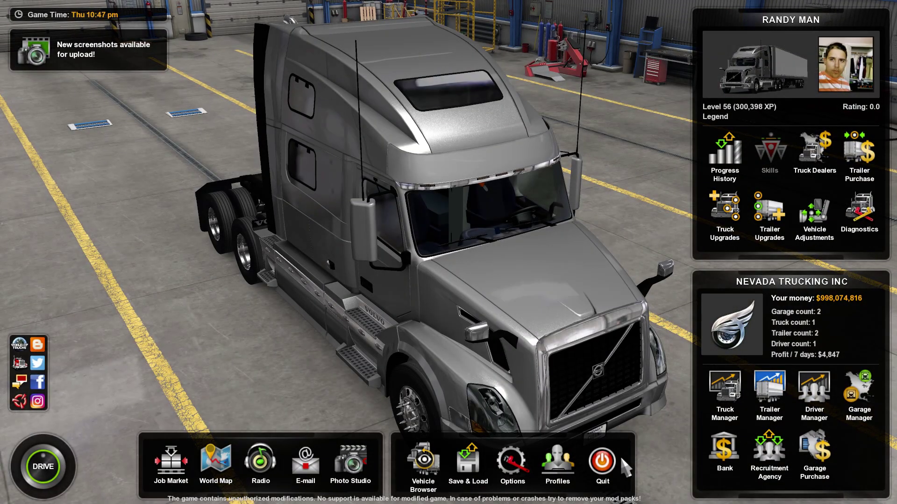
- Switch to a different player profile and confirm it, reaching the launchpad profile screen
{"action": "left_click", "coordinate": [557, 460]}
{"action": "left_click", "coordinate": [414, 322]}
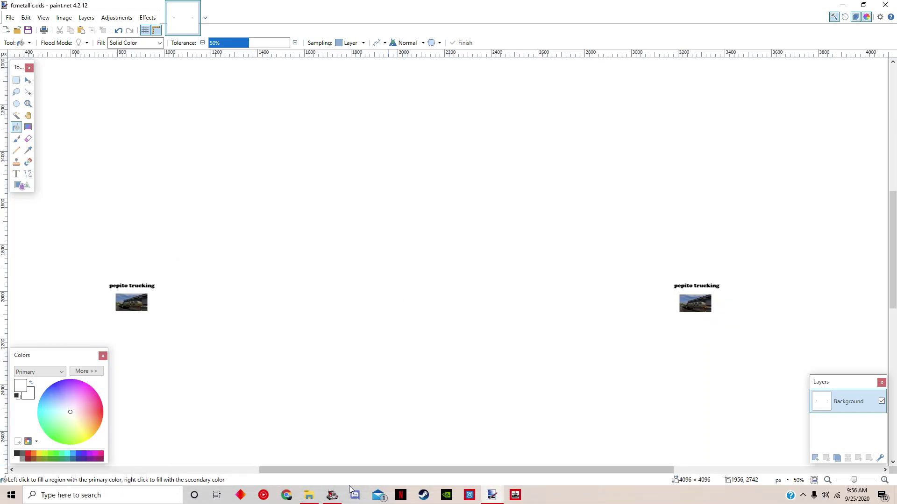
- Create a new folder named 'pepito trucking skin' inside the mod folder
{"action": "left_click", "coordinate": [332, 494]}
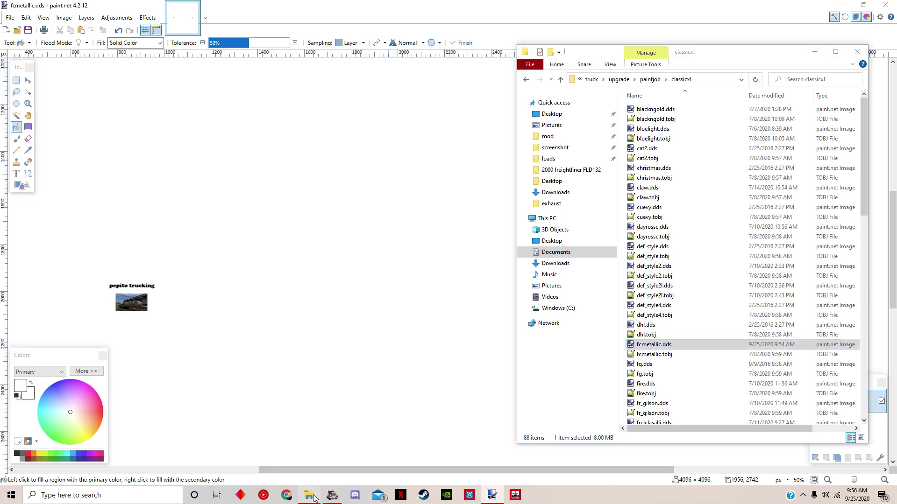
{"action": "left_click", "coordinate": [548, 136]}
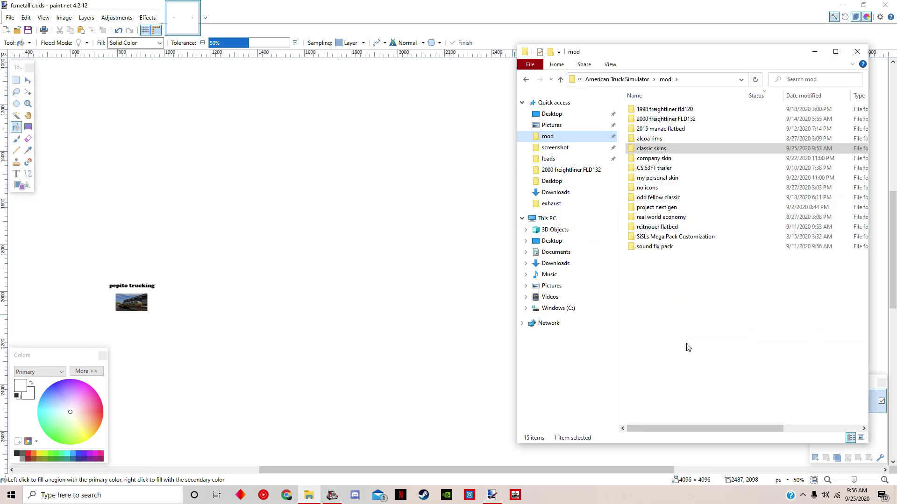
{"action": "right_click", "coordinate": [708, 374]}
{"action": "mouse_move", "coordinate": [757, 352]}
{"action": "left_click", "coordinate": [683, 353]}
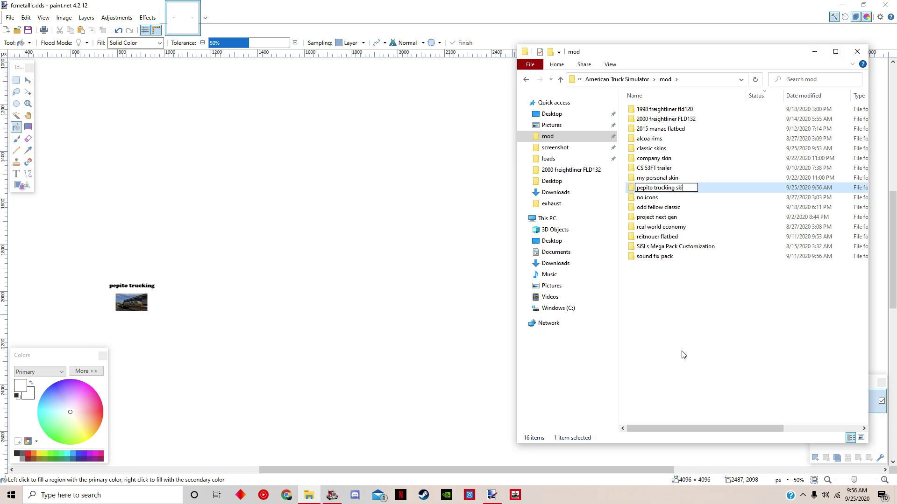
{"action": "key", "text": "Return"}
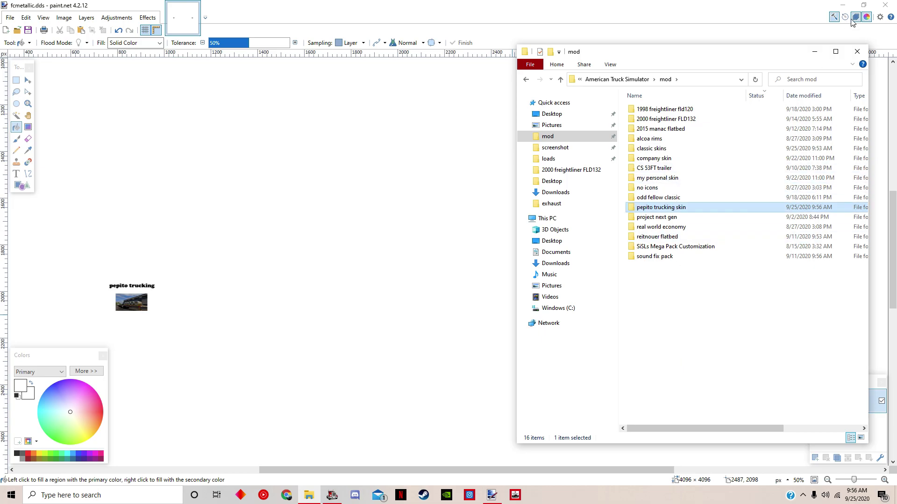
- Open classic skins in a second window beside the empty pepito trucking skin folder
{"action": "left_click", "coordinate": [839, 6]}
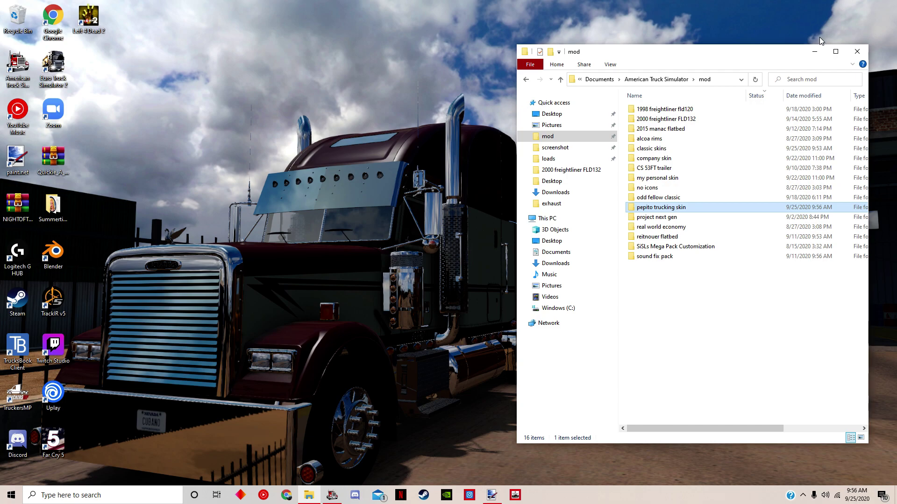
{"action": "right_click", "coordinate": [316, 496]}
{"action": "left_click", "coordinate": [284, 265]}
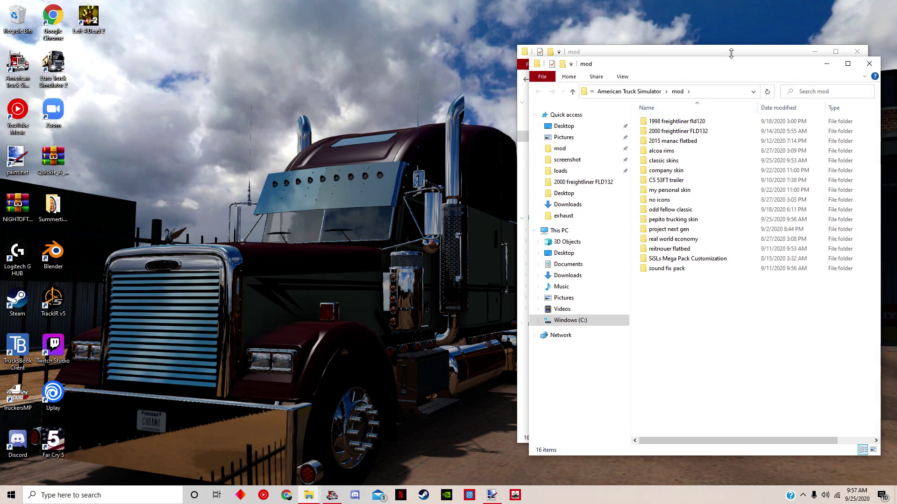
{"action": "left_click_drag", "start_coordinate": [695, 67], "coordinate": [275, 65]}
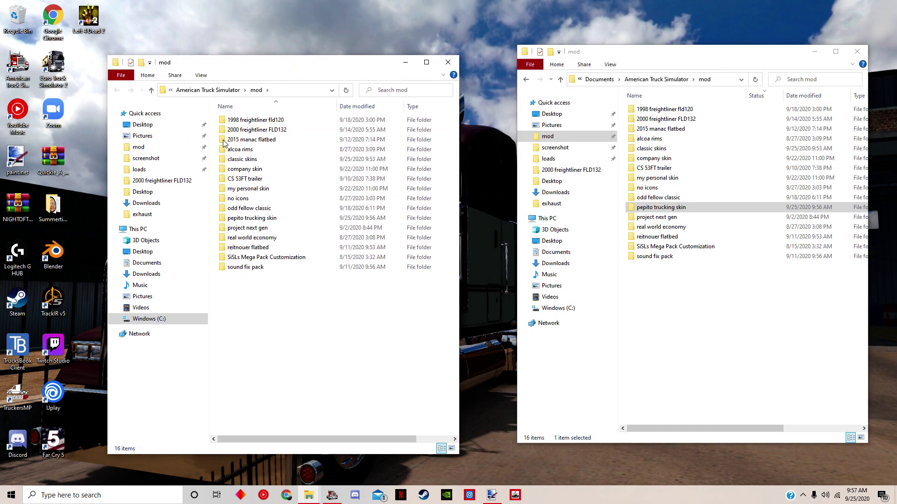
{"action": "double_click", "coordinate": [252, 160]}
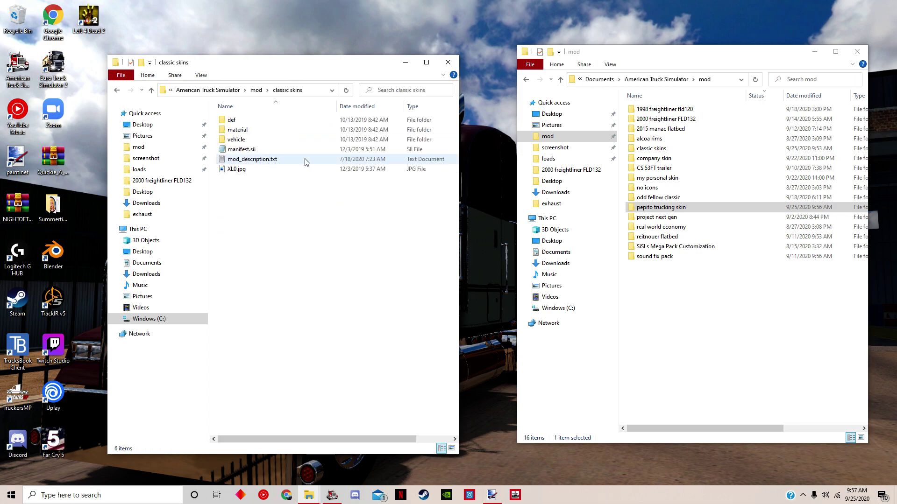
{"action": "left_click", "coordinate": [654, 208]}
{"action": "double_click", "coordinate": [654, 210]}
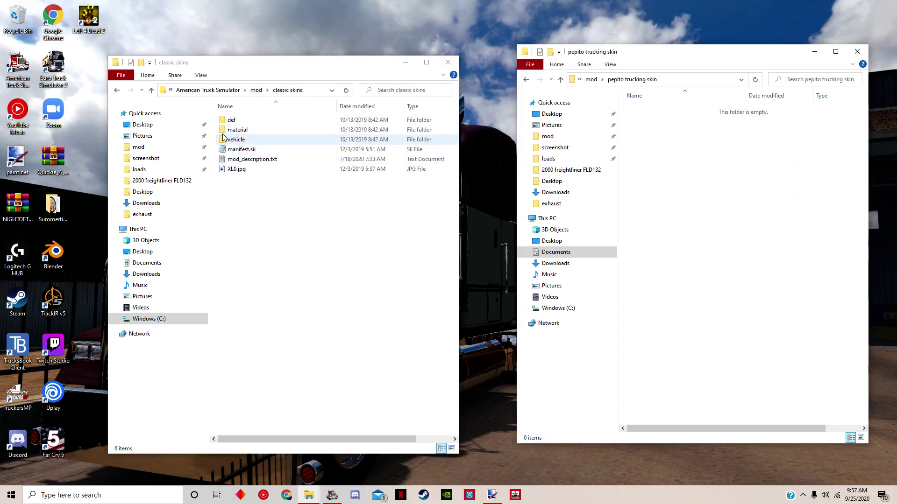
- Copy all six classic skins items into pepito trucking skin and open its def folder
{"action": "left_click_drag", "start_coordinate": [215, 117], "coordinate": [255, 173]}
{"action": "right_click", "coordinate": [253, 149]}
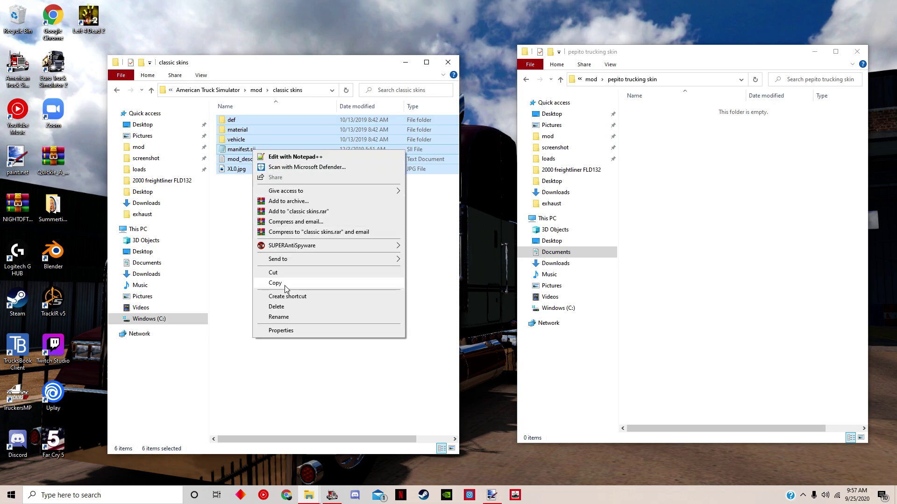
{"action": "left_click", "coordinate": [280, 283]}
{"action": "right_click", "coordinate": [783, 235]}
{"action": "left_click", "coordinate": [794, 297]}
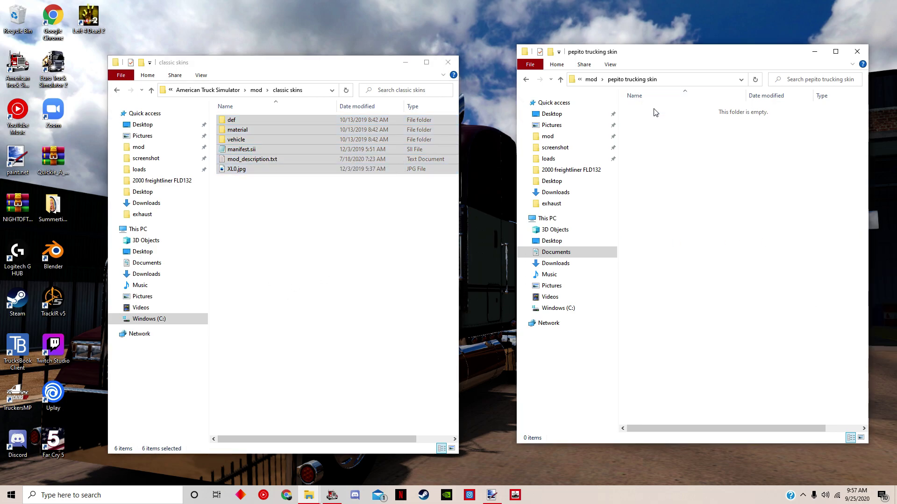
{"action": "double_click", "coordinate": [666, 109]}
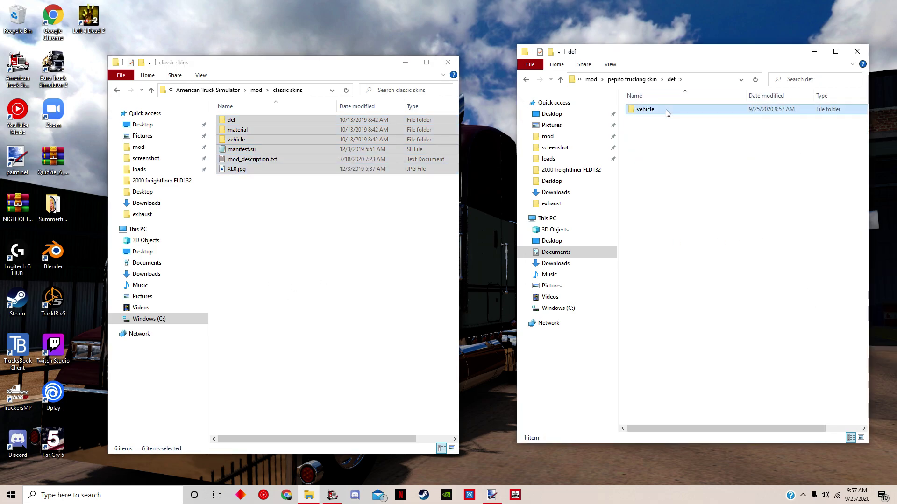
- Open vehicle/truck/ftl.classicxl/paint_job and preview freiclasuni.sii, fcmetallic.sii and fg.sii in Notepad
{"action": "double_click", "coordinate": [666, 110]}
{"action": "double_click", "coordinate": [666, 111]}
{"action": "double_click", "coordinate": [667, 111]}
{"action": "double_click", "coordinate": [667, 111]}
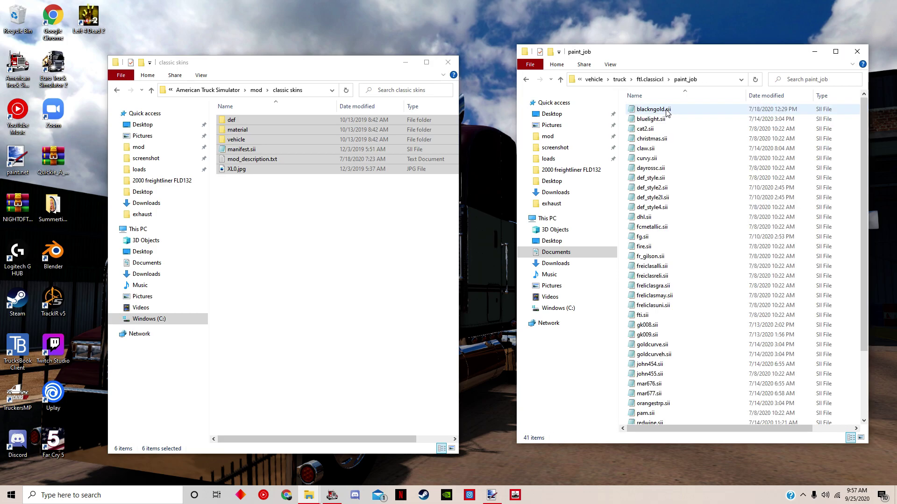
{"action": "double_click", "coordinate": [666, 306]}
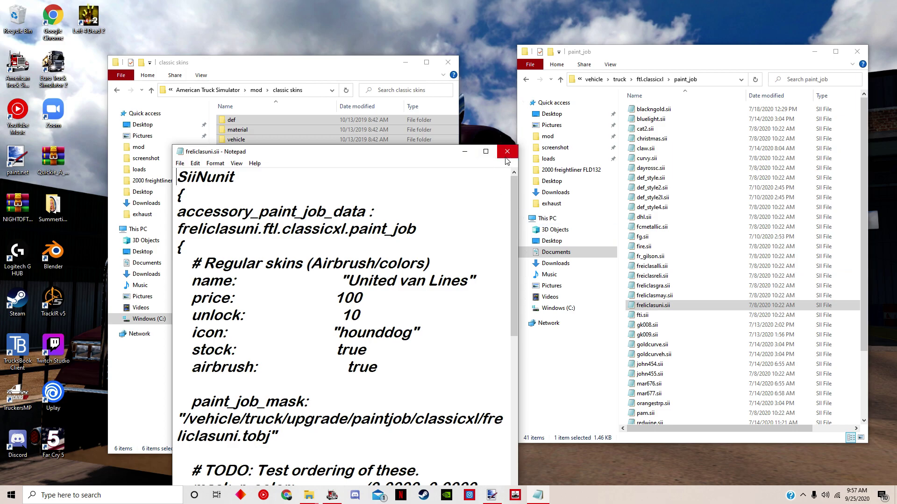
{"action": "left_click", "coordinate": [502, 149]}
{"action": "left_click", "coordinate": [665, 228]}
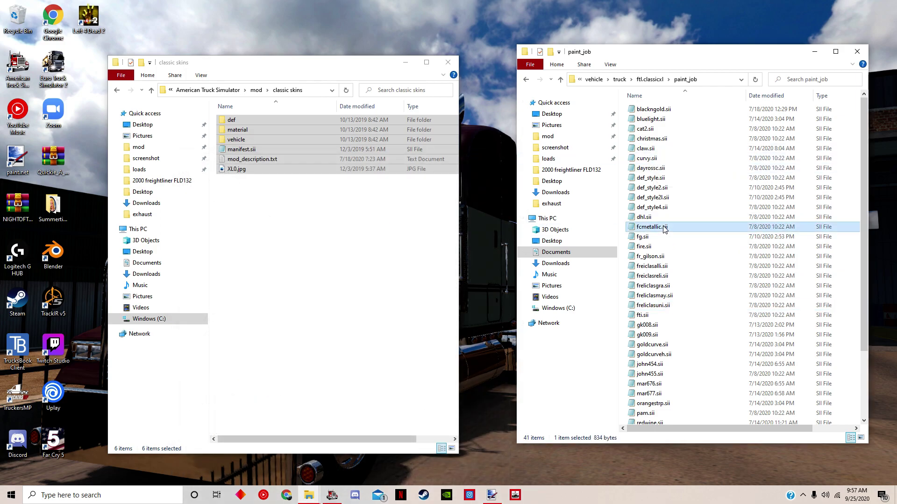
{"action": "double_click", "coordinate": [664, 227]}
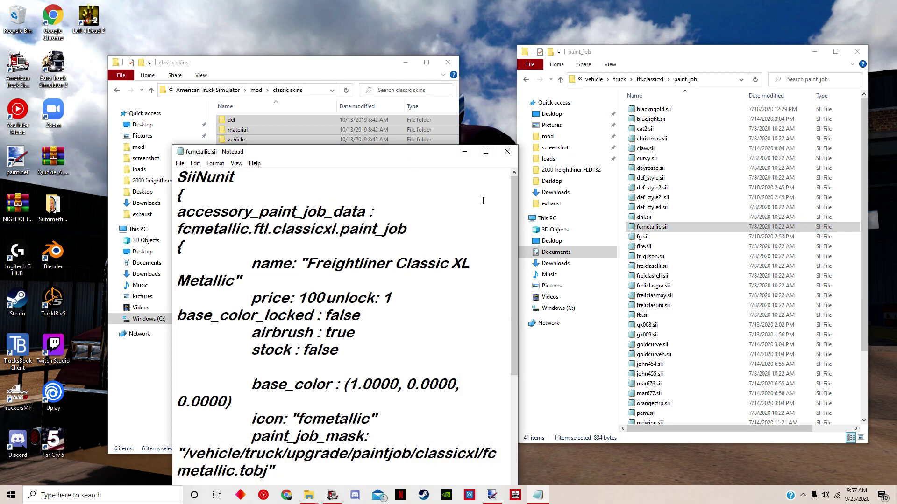
{"action": "left_click", "coordinate": [507, 152]}
{"action": "double_click", "coordinate": [652, 237]}
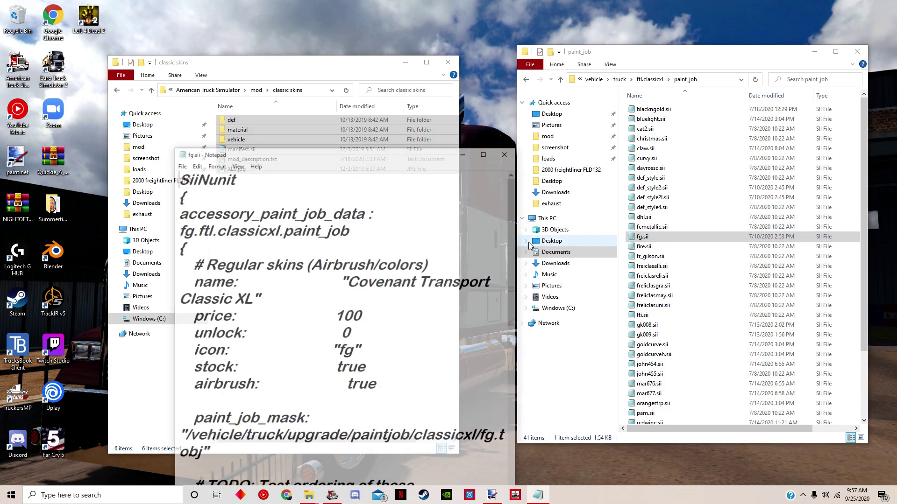
{"action": "left_click", "coordinate": [507, 152]}
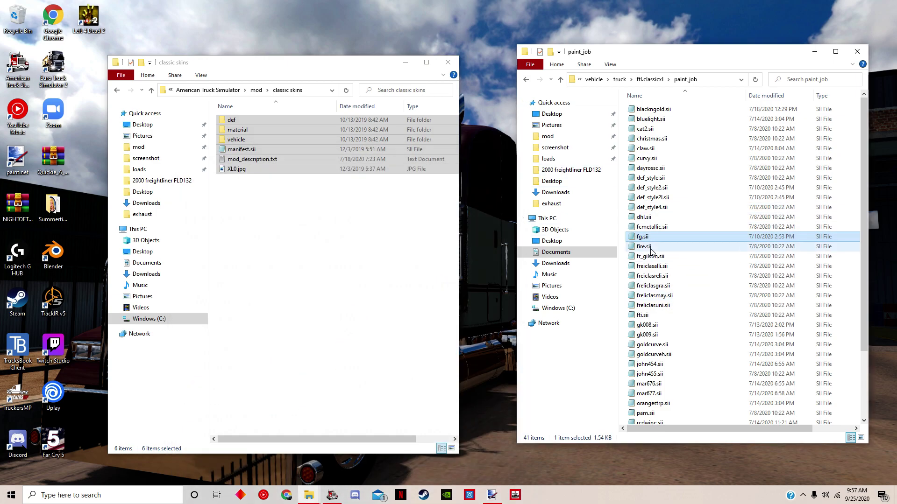
- Select the 40 paint job files other than fcmetallic.sii and delete them
{"action": "mouse_move", "coordinate": [630, 241]}
{"action": "left_mouse_down"}
{"action": "mouse_move", "coordinate": [672, 333]}
{"action": "mouse_move", "coordinate": [688, 459]}
{"action": "left_mouse_up"}
{"action": "scroll", "coordinate": [705, 250], "scroll_direction": "up", "scroll_amount": 3}
{"action": "left_click_drag", "start_coordinate": [699, 224], "coordinate": [675, 87]}
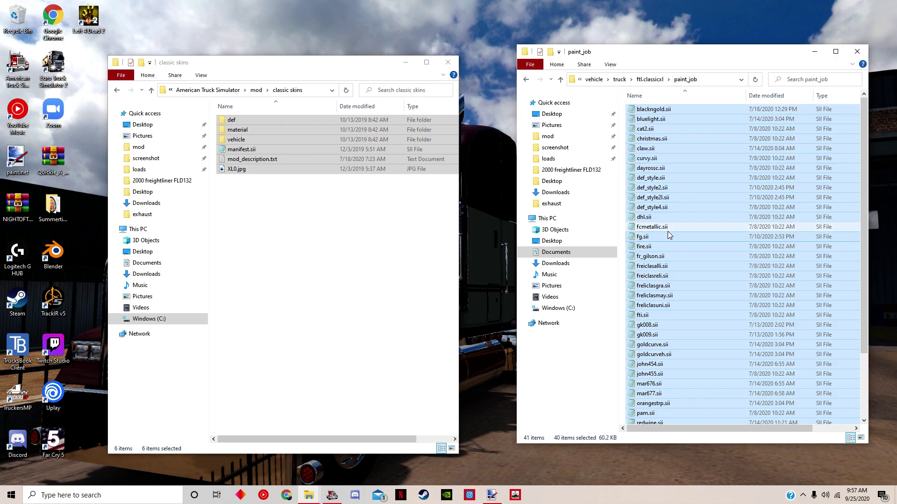
{"action": "left_click", "coordinate": [622, 238]}
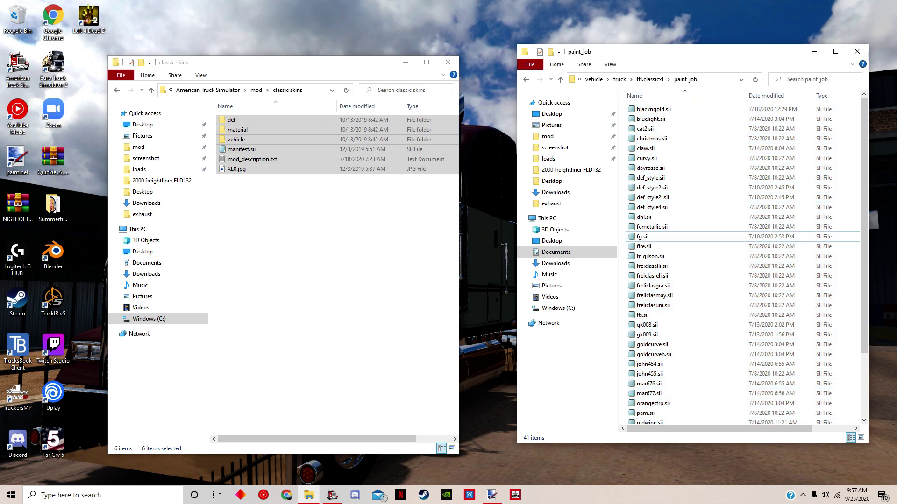
{"action": "mouse_move", "coordinate": [622, 240]}
{"action": "left_mouse_down"}
{"action": "mouse_move", "coordinate": [629, 420]}
{"action": "mouse_move", "coordinate": [676, 327]}
{"action": "mouse_move", "coordinate": [631, 232]}
{"action": "mouse_move", "coordinate": [669, 85]}
{"action": "left_mouse_up"}
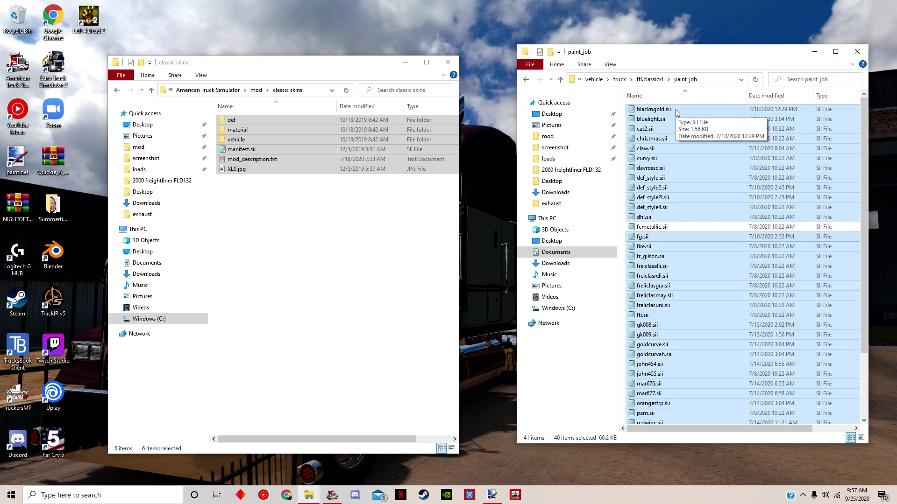
{"action": "right_click", "coordinate": [688, 138]}
{"action": "left_click", "coordinate": [710, 300]}
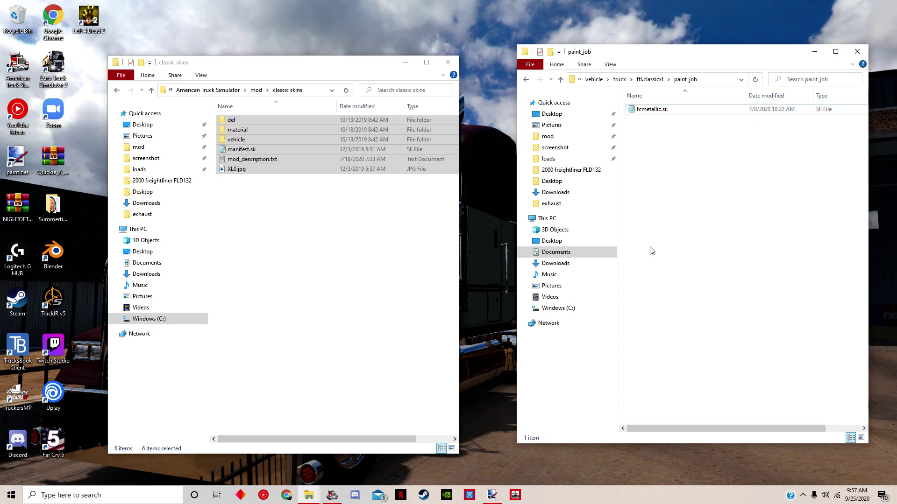
- Go back up to pepito trucking skin and open material/ui/accessory
{"action": "left_click", "coordinate": [561, 80]}
{"action": "left_click", "coordinate": [561, 80]}
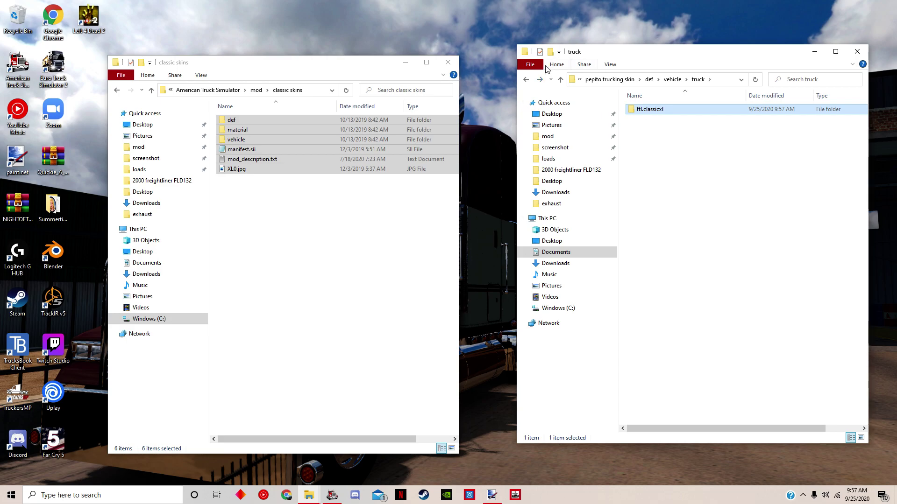
{"action": "left_click", "coordinate": [626, 80]}
{"action": "double_click", "coordinate": [649, 119]}
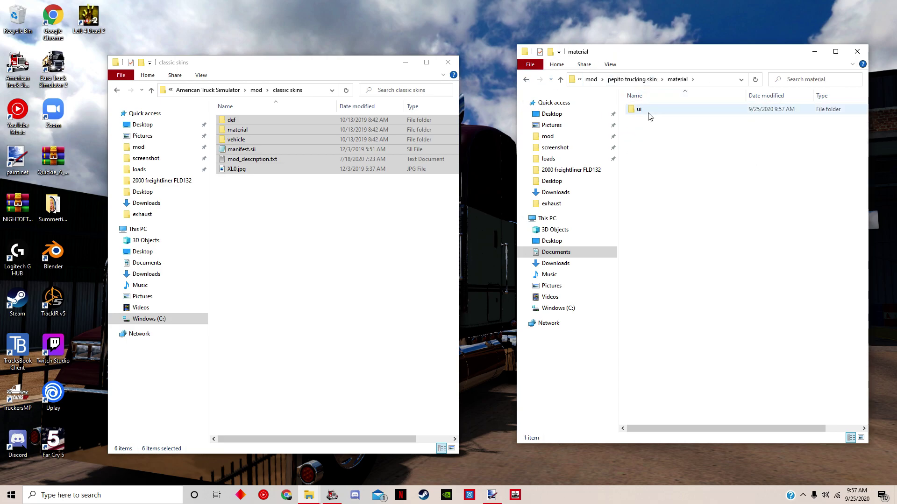
{"action": "double_click", "coordinate": [647, 111]}
{"action": "double_click", "coordinate": [649, 110]}
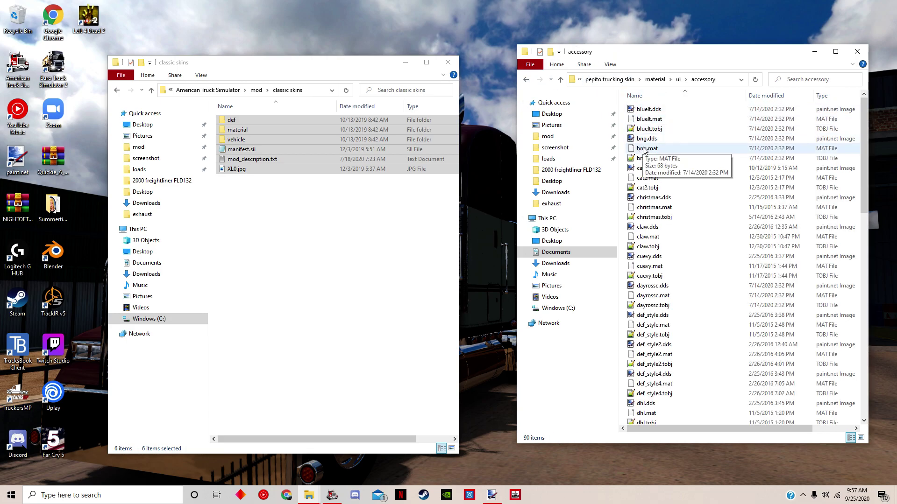
- Delete every accessory file except the three fcmetallic files, then open fcmetallic.dds in paint.net
{"action": "scroll", "coordinate": [681, 321], "scroll_direction": "down", "scroll_amount": 3}
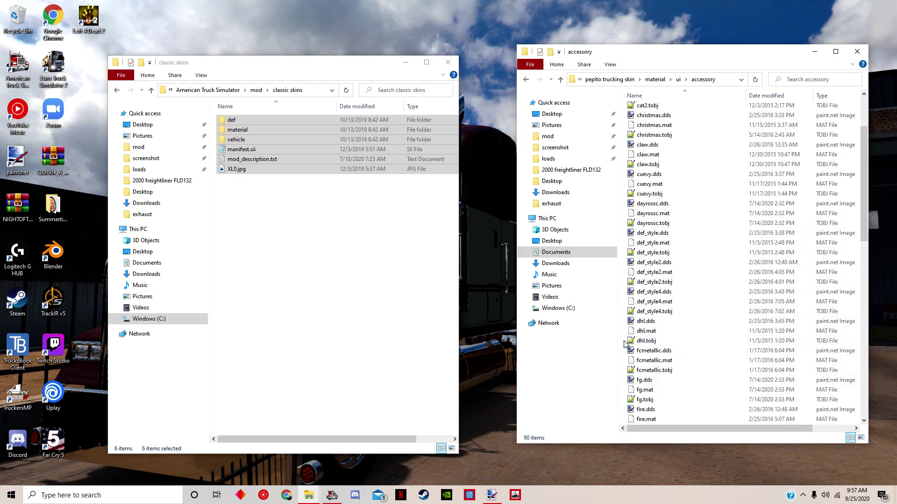
{"action": "left_click_drag", "start_coordinate": [626, 344], "coordinate": [668, 14]}
{"action": "scroll", "coordinate": [630, 233], "scroll_direction": "down", "scroll_amount": 5}
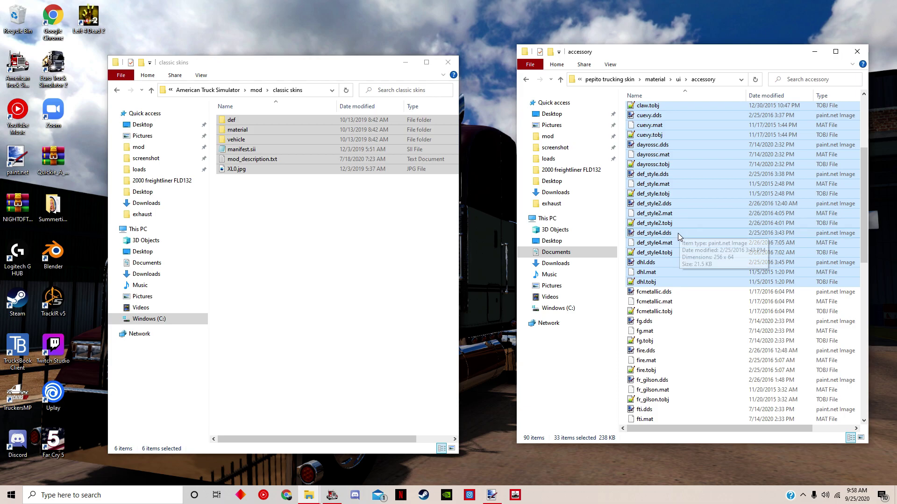
{"action": "left_click_drag", "start_coordinate": [627, 326], "coordinate": [693, 440]}
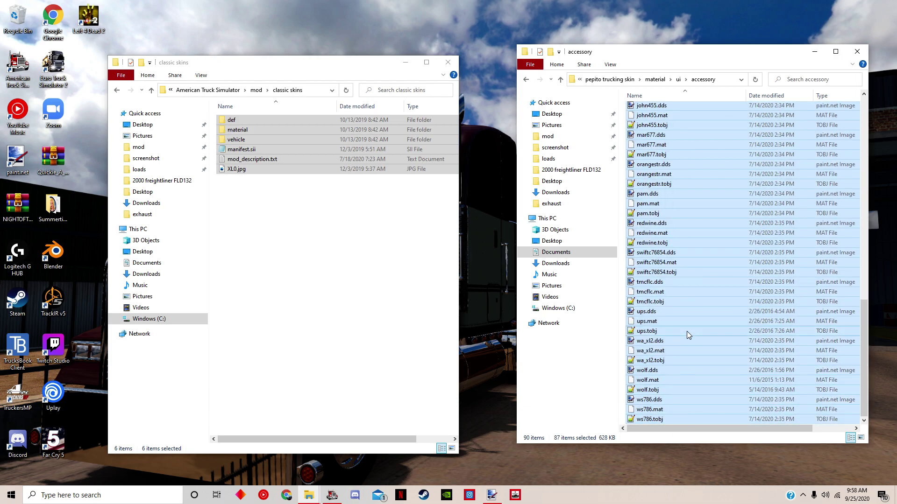
{"action": "scroll", "coordinate": [687, 331], "scroll_direction": "up", "scroll_amount": 10}
{"action": "key", "text": "shift+F10"}
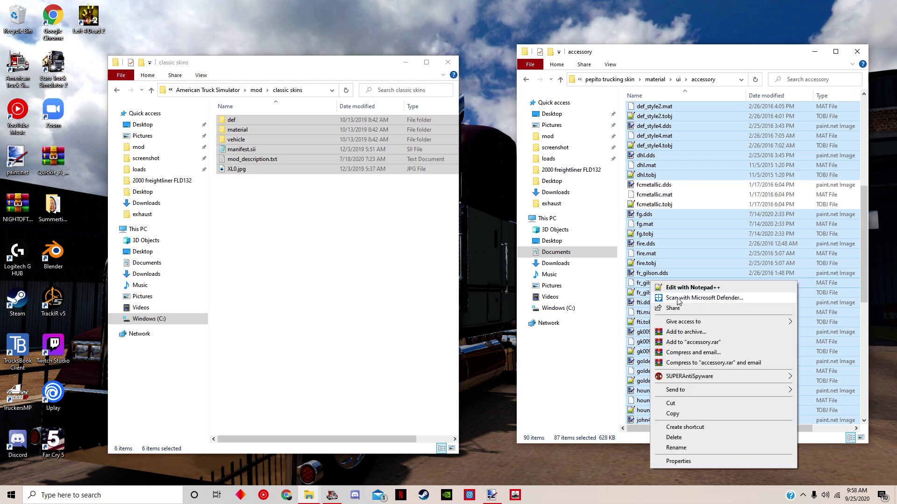
{"action": "left_click", "coordinate": [674, 437]}
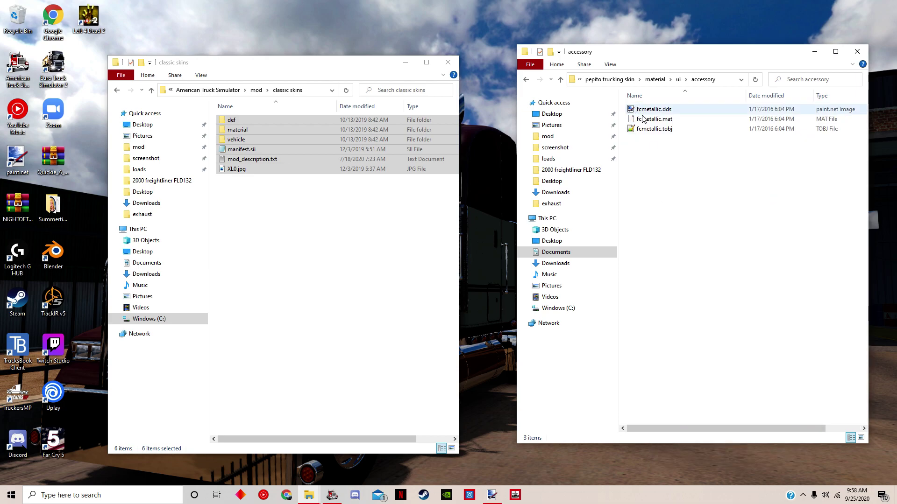
{"action": "double_click", "coordinate": [650, 110]}
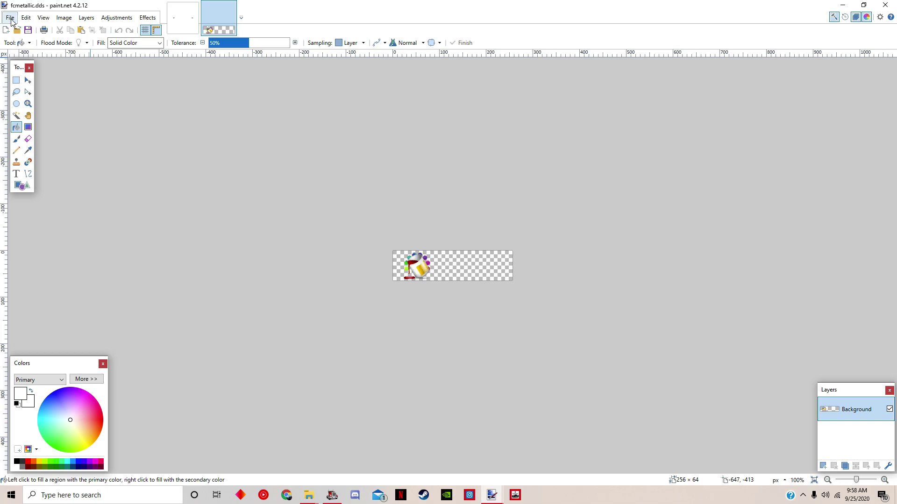
- Drop the last trailer screenshot from Pictures\loads onto the icon as a layer, then undo it
{"action": "mouse_move", "coordinate": [309, 496]}
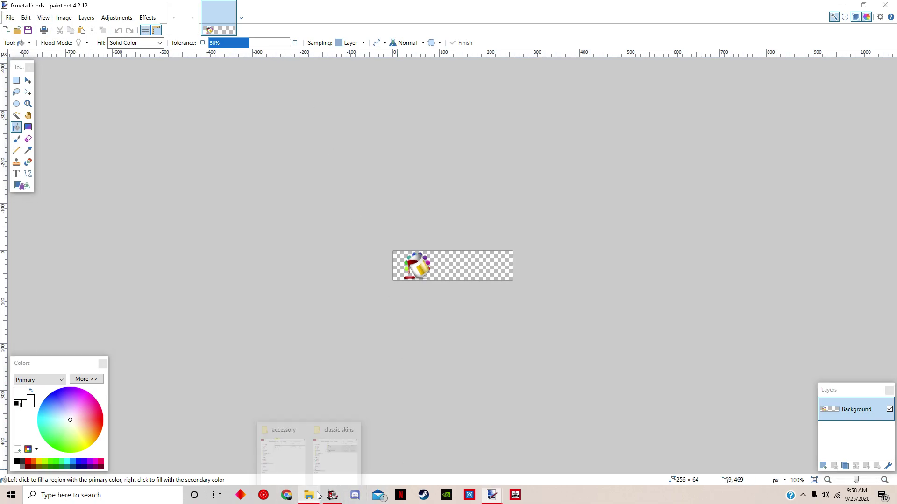
{"action": "left_click", "coordinate": [336, 463]}
{"action": "left_click", "coordinate": [552, 286]}
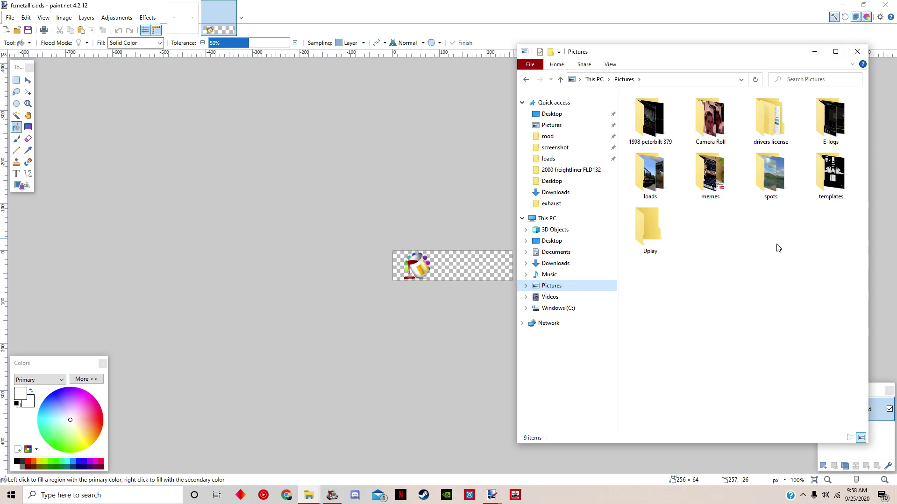
{"action": "double_click", "coordinate": [636, 185]}
{"action": "scroll", "coordinate": [766, 280], "scroll_direction": "down", "scroll_amount": 5}
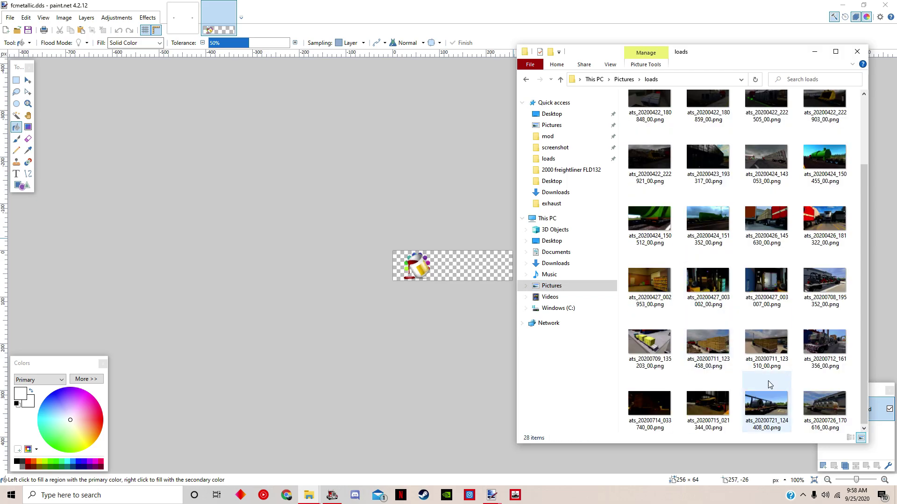
{"action": "mouse_move", "coordinate": [824, 404]}
{"action": "left_mouse_down"}
{"action": "mouse_move", "coordinate": [506, 348]}
{"action": "mouse_move", "coordinate": [472, 301]}
{"action": "left_mouse_up"}
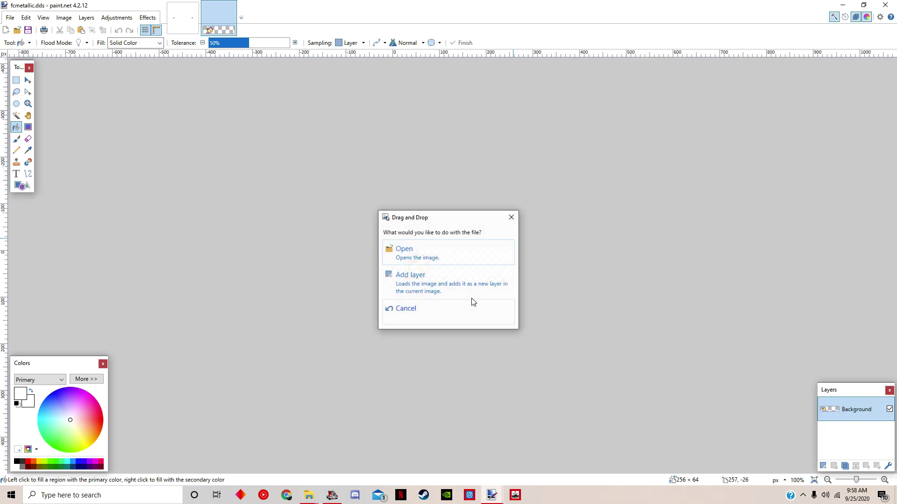
{"action": "left_click", "coordinate": [400, 280]}
{"action": "left_click", "coordinate": [191, 31]}
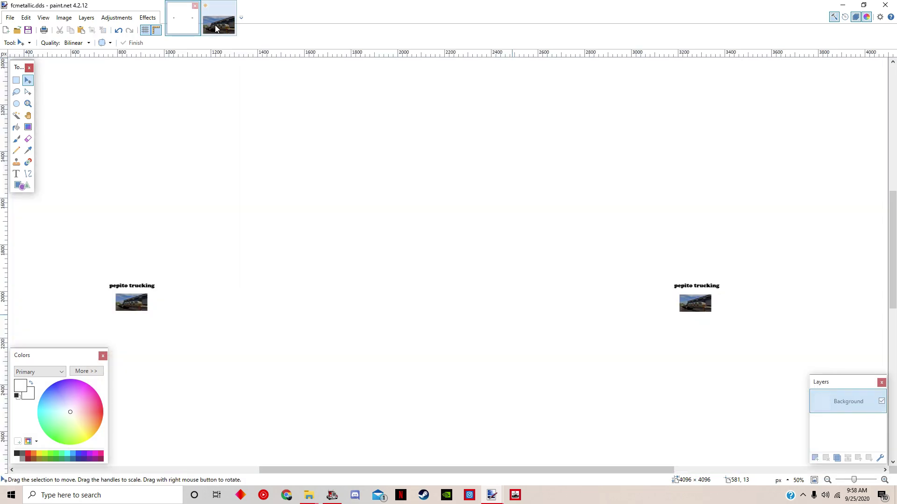
{"action": "left_click", "coordinate": [228, 31]}
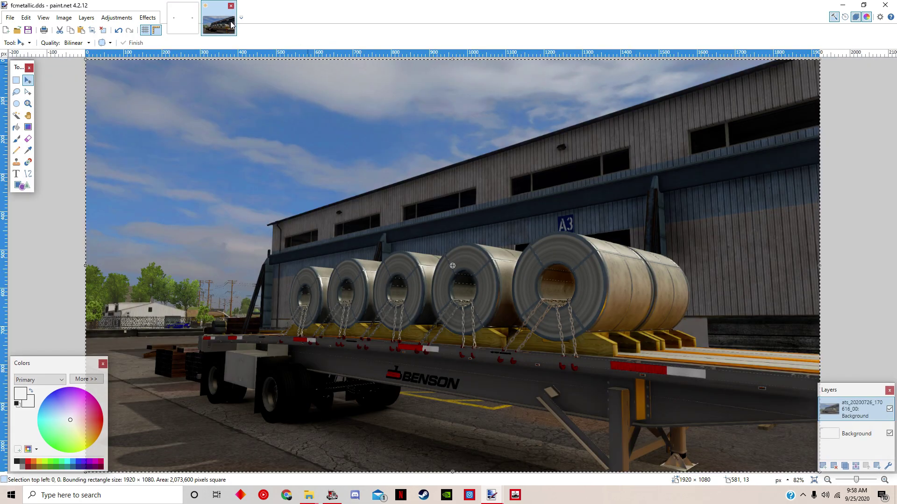
{"action": "left_click", "coordinate": [118, 30]}
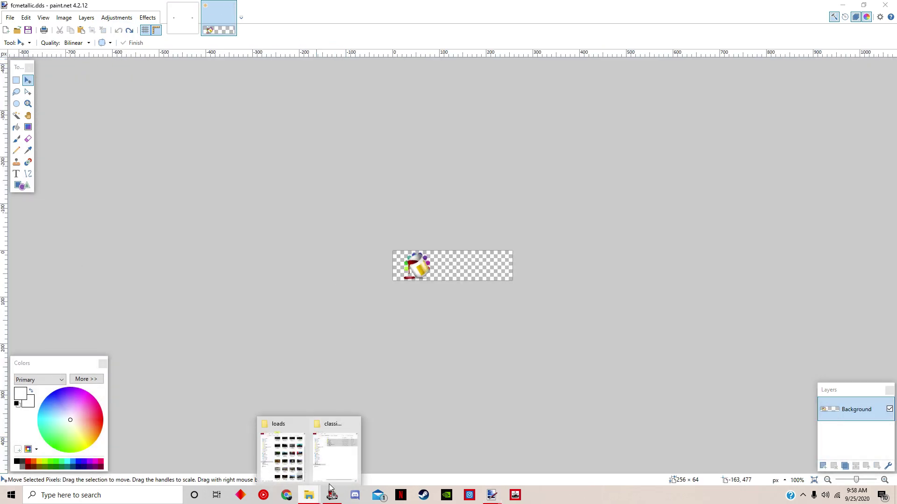
- Open the trailer screenshot as its own image in paint.net
{"action": "left_click", "coordinate": [315, 451]}
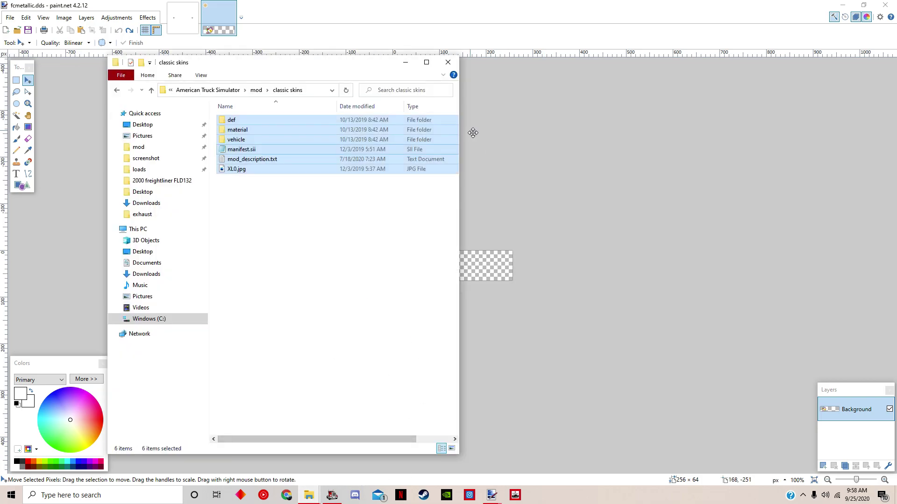
{"action": "left_click", "coordinate": [405, 63]}
{"action": "mouse_move", "coordinate": [309, 495]}
{"action": "left_click", "coordinate": [290, 460]}
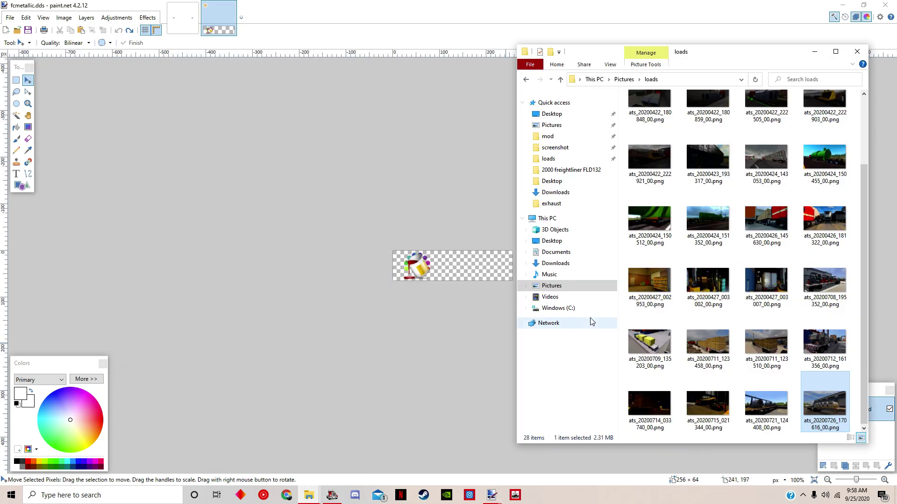
{"action": "left_click_drag", "start_coordinate": [816, 400], "coordinate": [392, 346]}
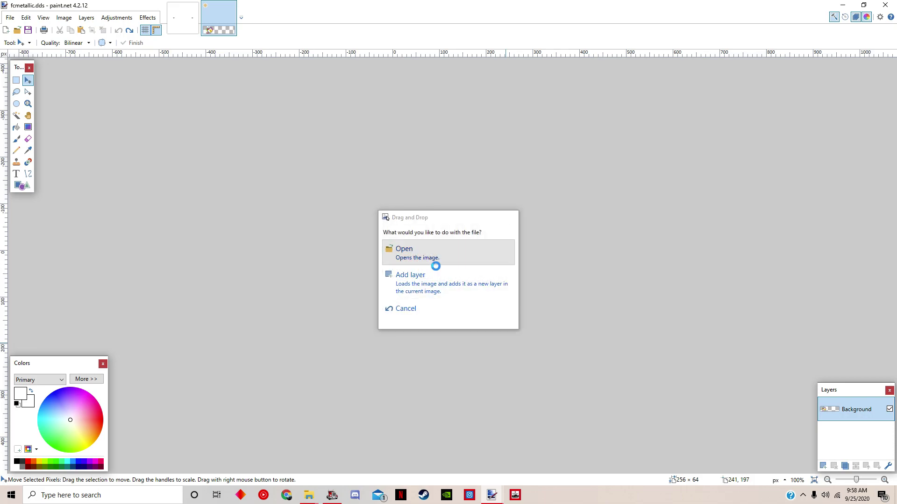
{"action": "left_click", "coordinate": [431, 262]}
- Check fcmetallic.dds's pixel dimensions in the Resize dialog without changing anything
{"action": "left_click", "coordinate": [219, 18]}
{"action": "left_click", "coordinate": [64, 18]}
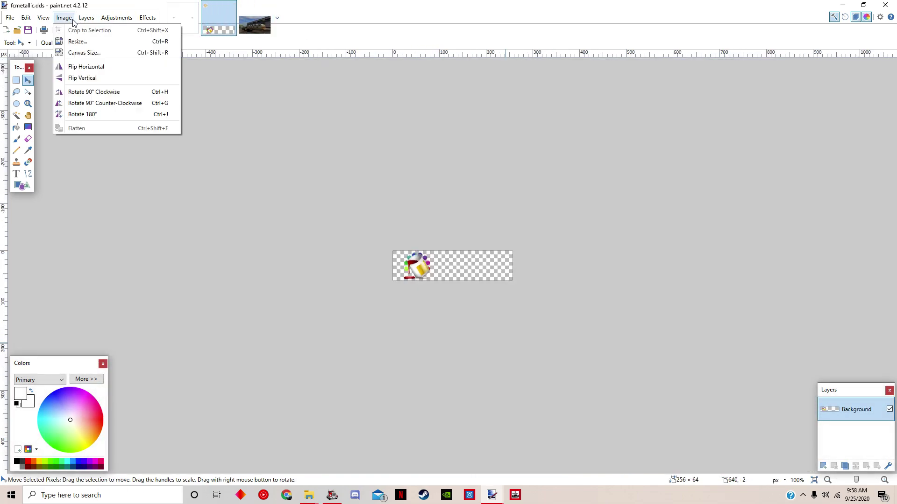
{"action": "left_click", "coordinate": [74, 42]}
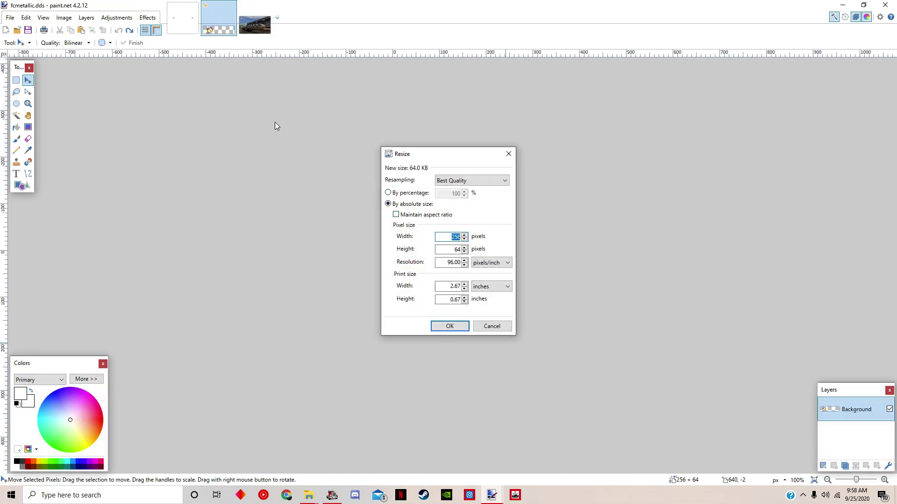
{"action": "key", "text": "Escape"}
- Resize the trailer screenshot to 256 × 64
{"action": "left_click", "coordinate": [252, 23]}
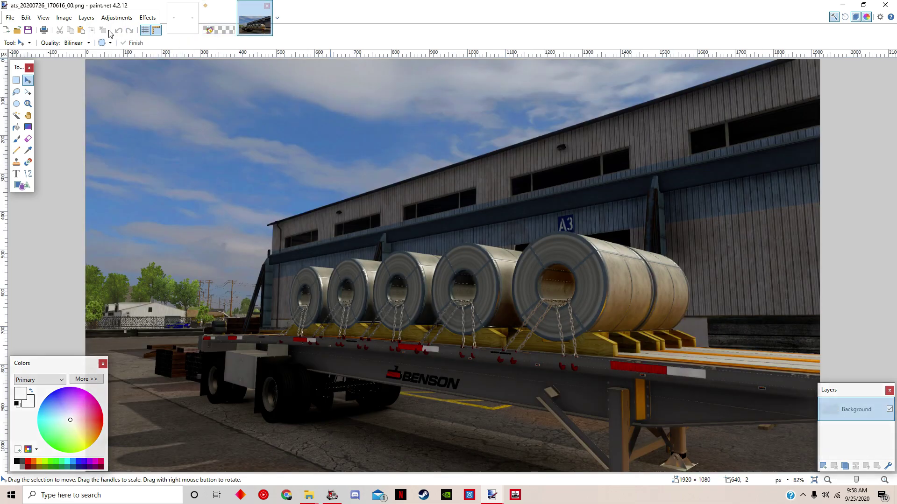
{"action": "left_click", "coordinate": [64, 18]}
{"action": "left_click", "coordinate": [75, 42]}
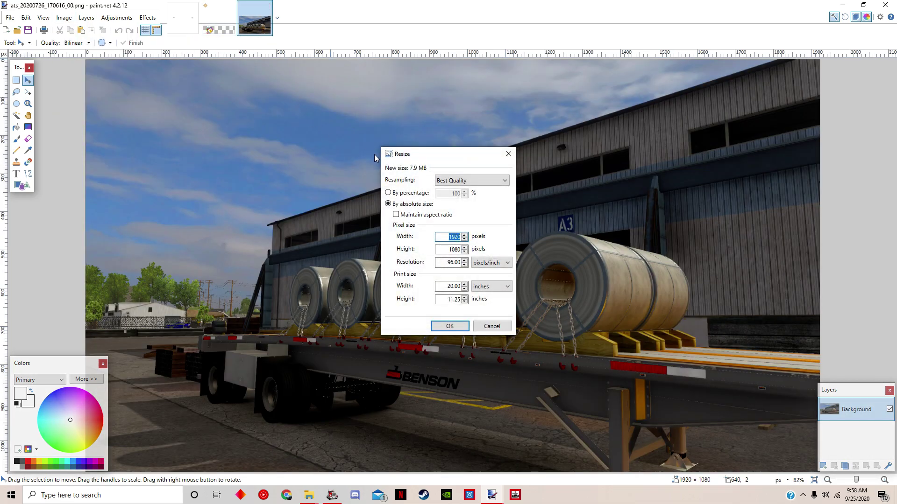
{"action": "type", "text": "256"}
{"action": "left_click", "coordinate": [459, 251]}
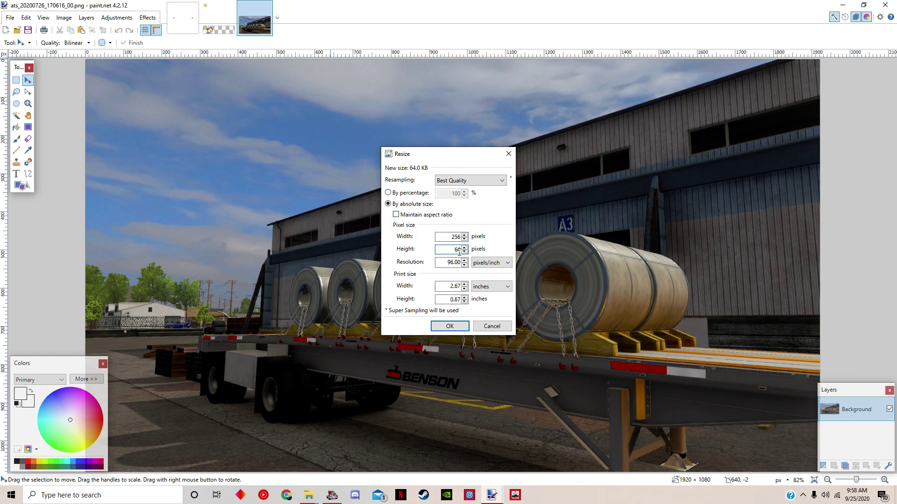
{"action": "left_click", "coordinate": [456, 329]}
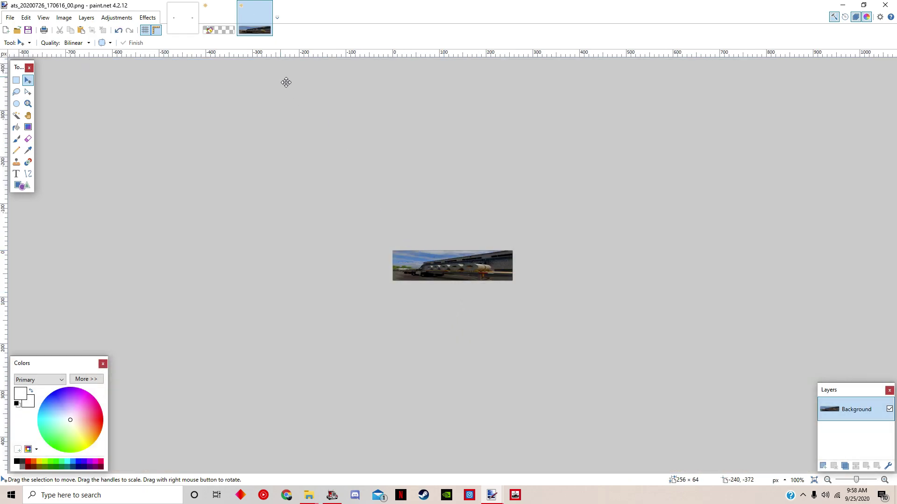
- Select the whole resized screenshot and paste it over the fcmetallic.dds icon
{"action": "right_click", "coordinate": [258, 26]}
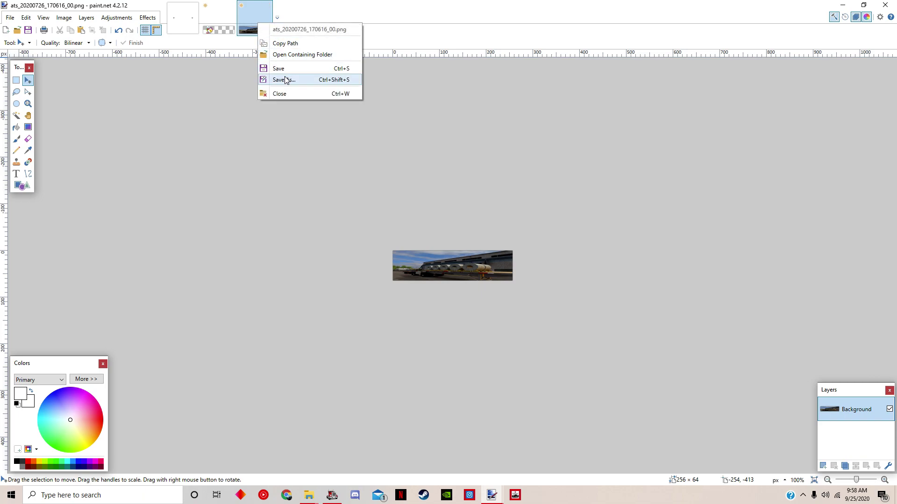
{"action": "left_click", "coordinate": [405, 147]}
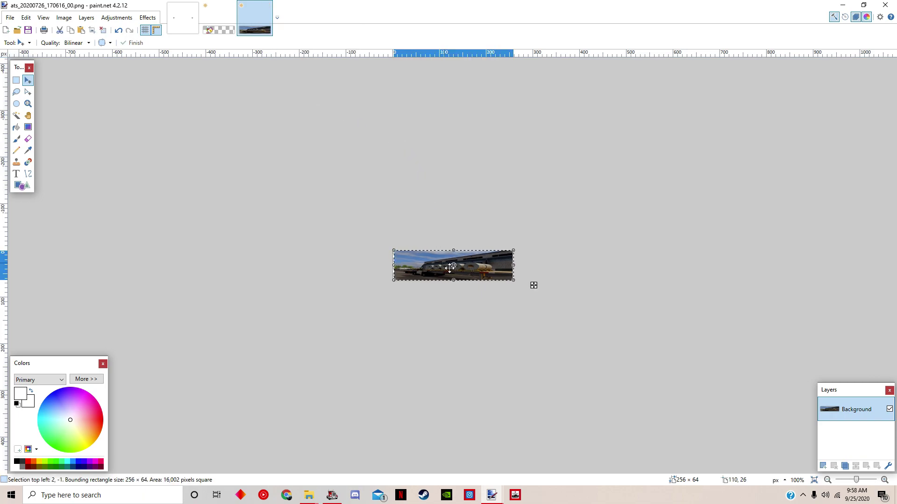
{"action": "left_click", "coordinate": [219, 31]}
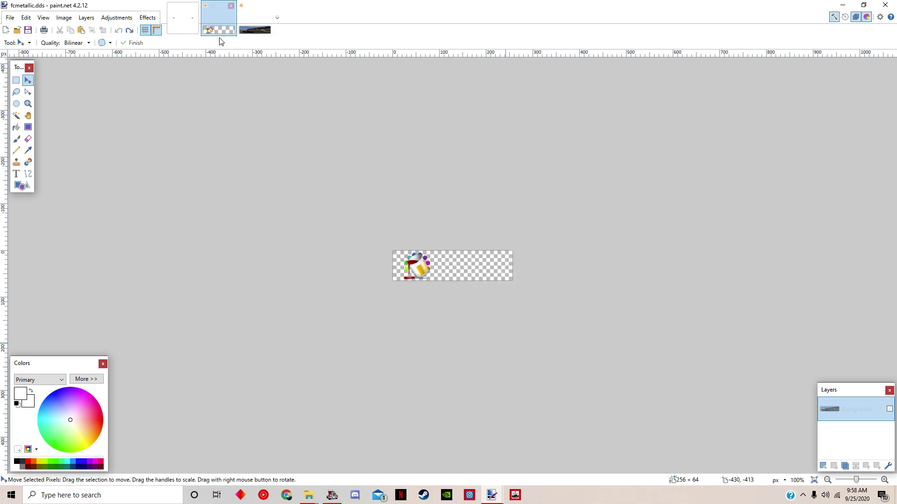
{"action": "key", "text": "ctrl+v"}
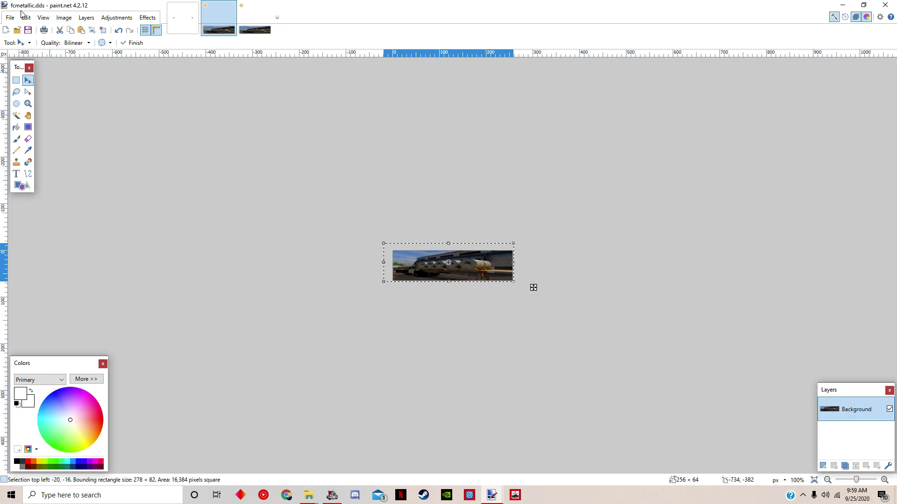
- Close the resized screenshot without saving its changes
{"action": "left_click", "coordinate": [10, 17]}
{"action": "left_click", "coordinate": [255, 19]}
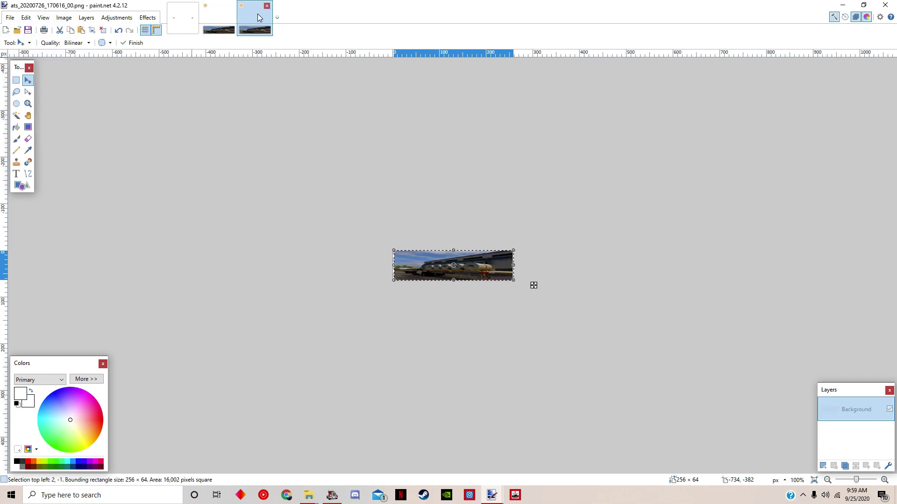
{"action": "left_click", "coordinate": [267, 7]}
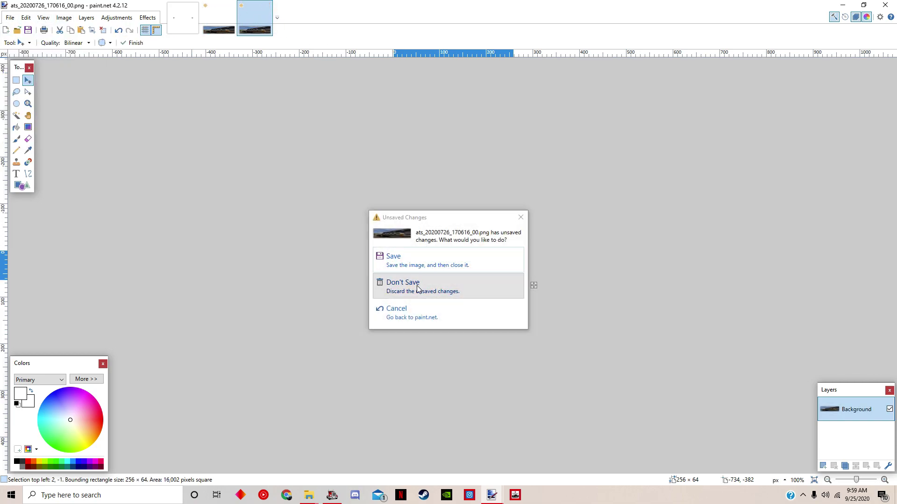
{"action": "left_click", "coordinate": [403, 283]}
- Save fcmetallic.dds, accepting the DDS save settings
{"action": "left_click", "coordinate": [192, 23]}
{"action": "left_click", "coordinate": [195, 7]}
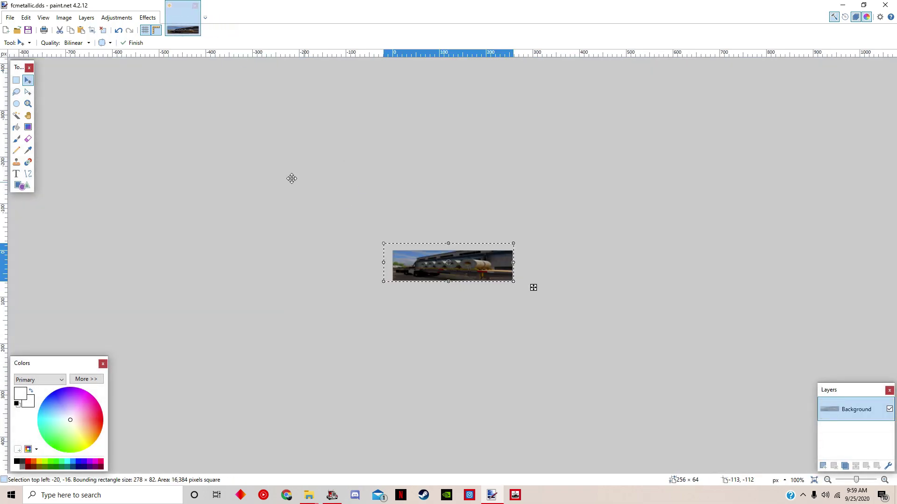
{"action": "left_click", "coordinate": [10, 17]}
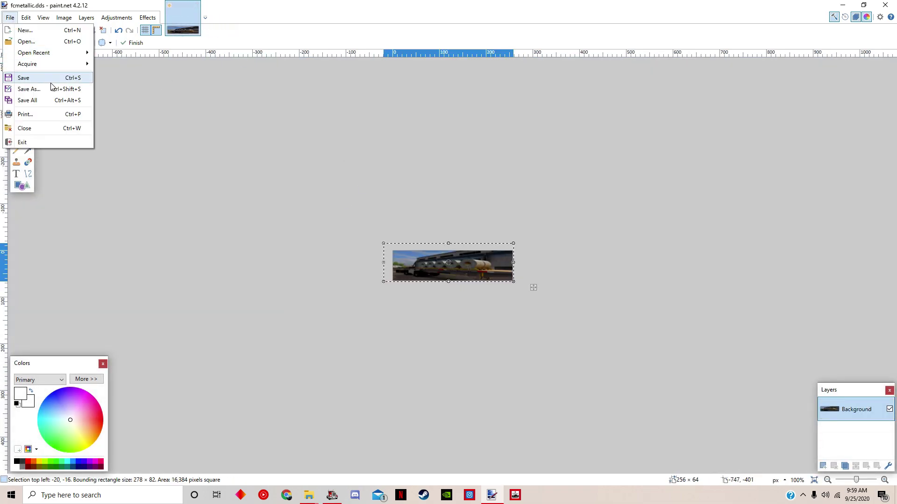
{"action": "left_click", "coordinate": [25, 78]}
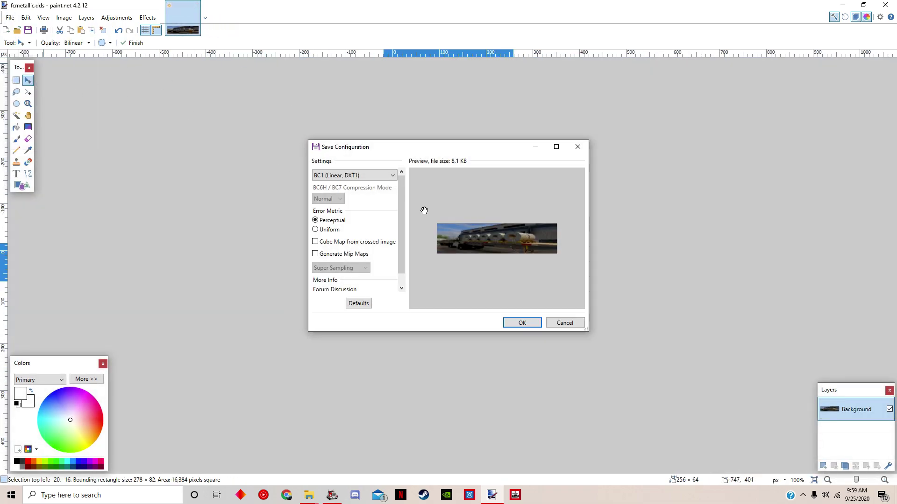
{"action": "left_click", "coordinate": [523, 326]}
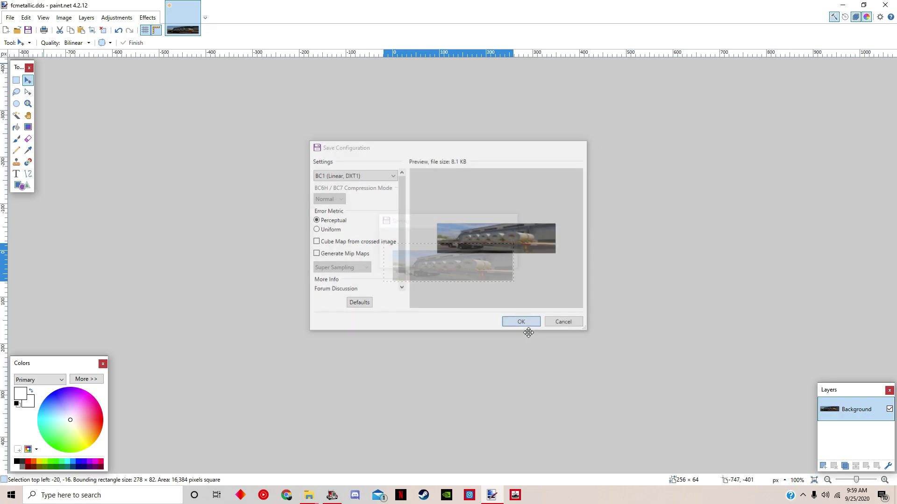
- Close paint.net and open pepito trucking skin's material/ui/accessory folder
{"action": "left_click", "coordinate": [884, 4]}
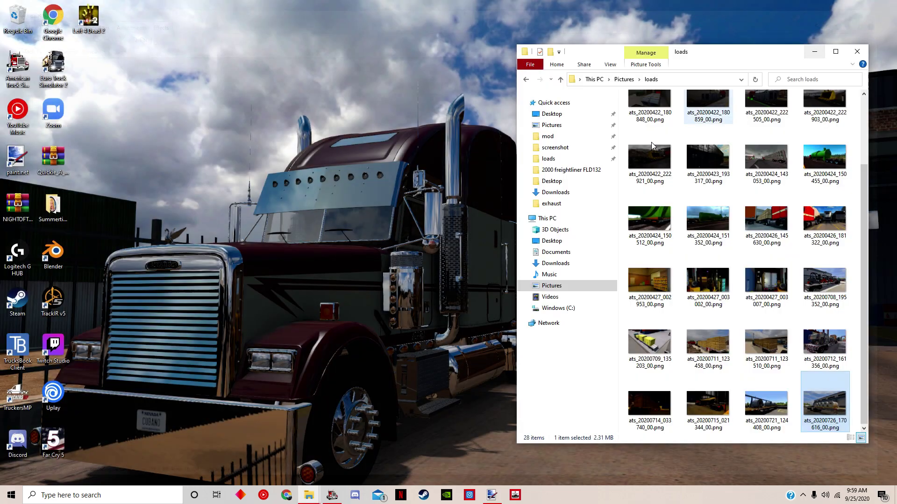
{"action": "left_click", "coordinate": [566, 137]}
{"action": "left_click", "coordinate": [669, 208]}
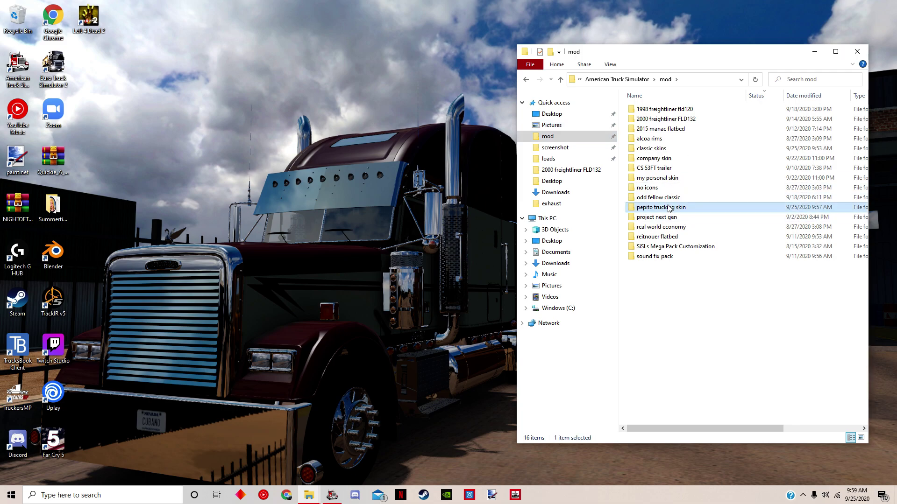
{"action": "double_click", "coordinate": [669, 208]}
{"action": "double_click", "coordinate": [655, 112]}
{"action": "double_click", "coordinate": [655, 113]}
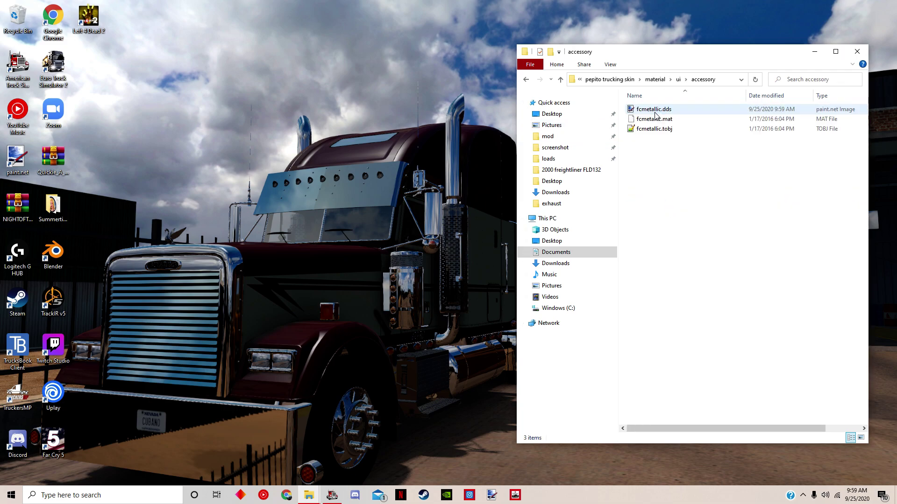
- View fcmetallic.dds briefly, then go back up to the pepito trucking skin folder
{"action": "double_click", "coordinate": [657, 110]}
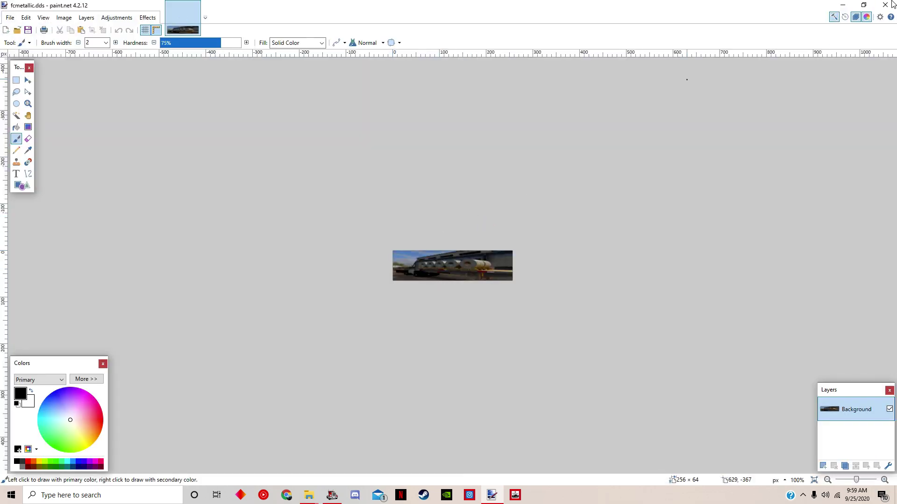
{"action": "left_click", "coordinate": [891, 3]}
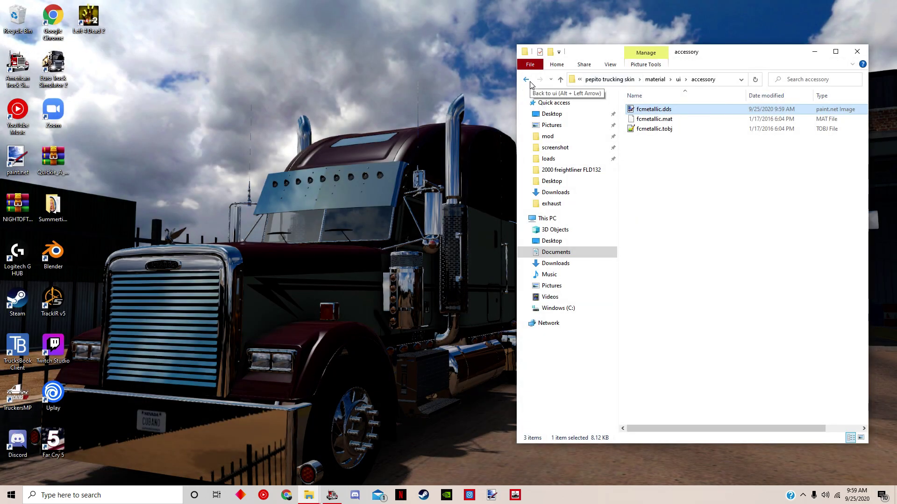
{"action": "left_click", "coordinate": [530, 83]}
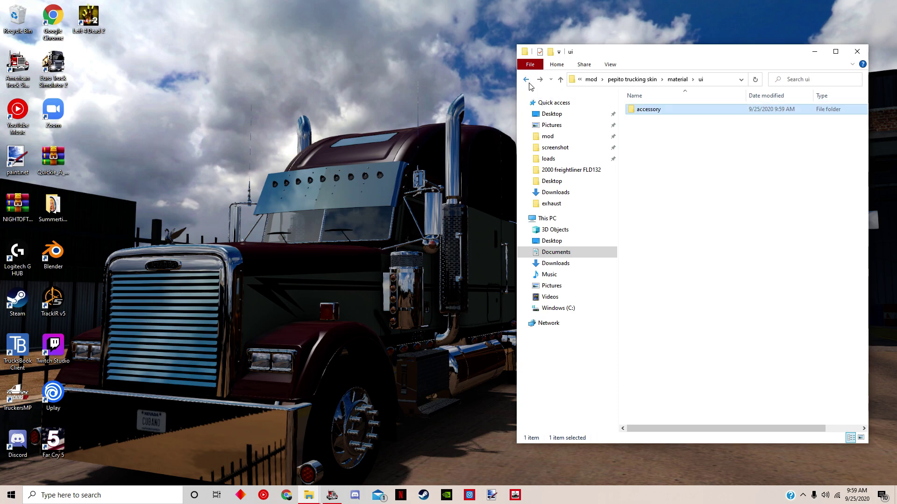
{"action": "left_click", "coordinate": [531, 84]}
{"action": "left_click", "coordinate": [531, 85]}
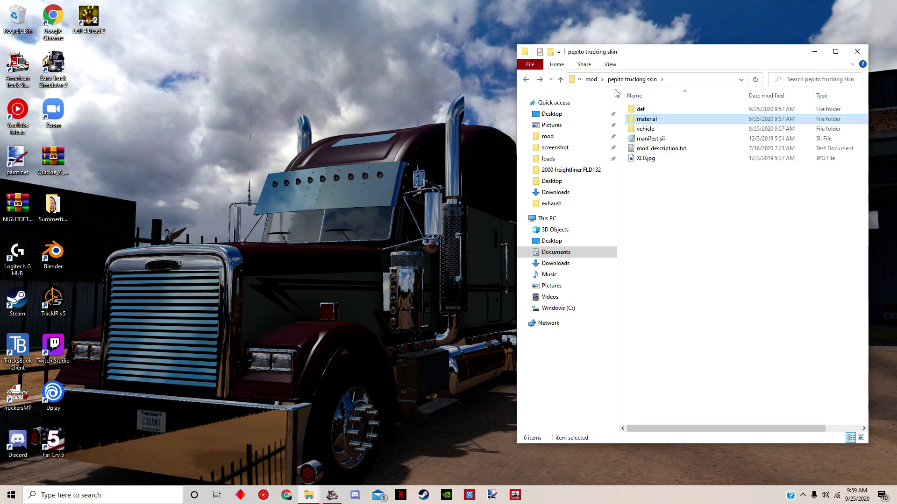
- Replace manifest.sii's display_name with 'pepito trucking skin' and save when closing Notepad
{"action": "double_click", "coordinate": [650, 139]}
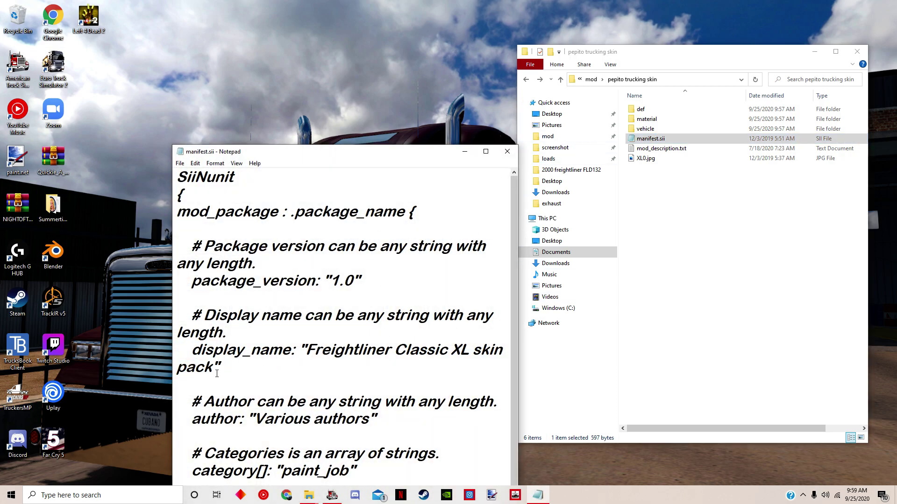
{"action": "left_click_drag", "start_coordinate": [216, 374], "coordinate": [334, 349]}
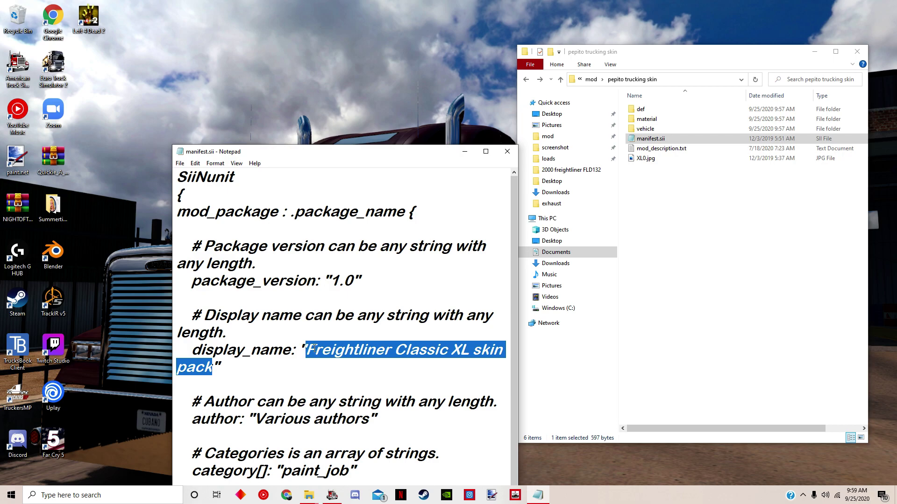
{"action": "type", "text": "pepito trucking skin"}
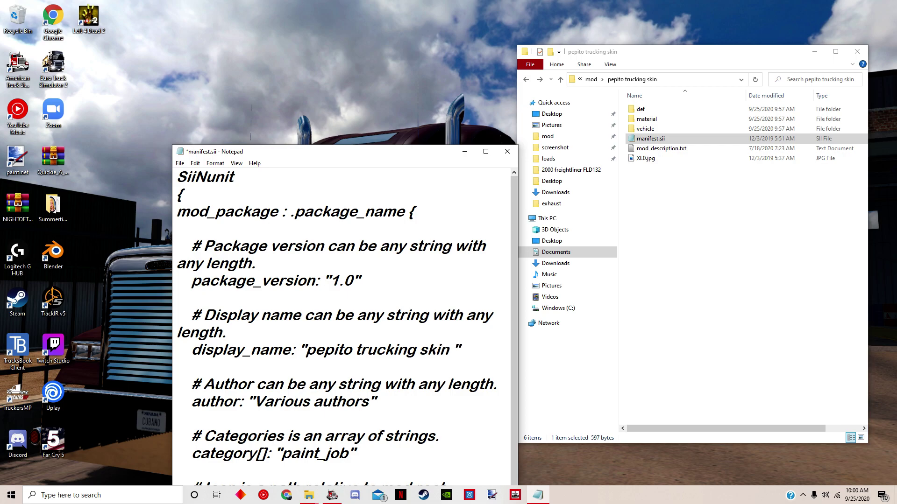
{"action": "left_click", "coordinate": [507, 152]}
{"action": "left_click", "coordinate": [423, 263]}
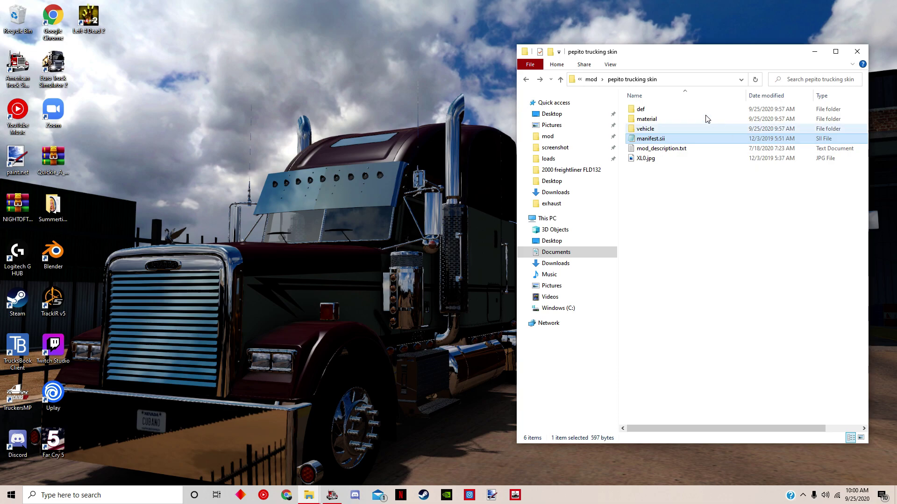
- Delete every file in vehicle\truck\upgrade\paintjob\classicxl except the fcmetallic ones
{"action": "double_click", "coordinate": [646, 129]}
{"action": "double_click", "coordinate": [647, 112]}
{"action": "double_click", "coordinate": [648, 111]}
{"action": "double_click", "coordinate": [647, 112]}
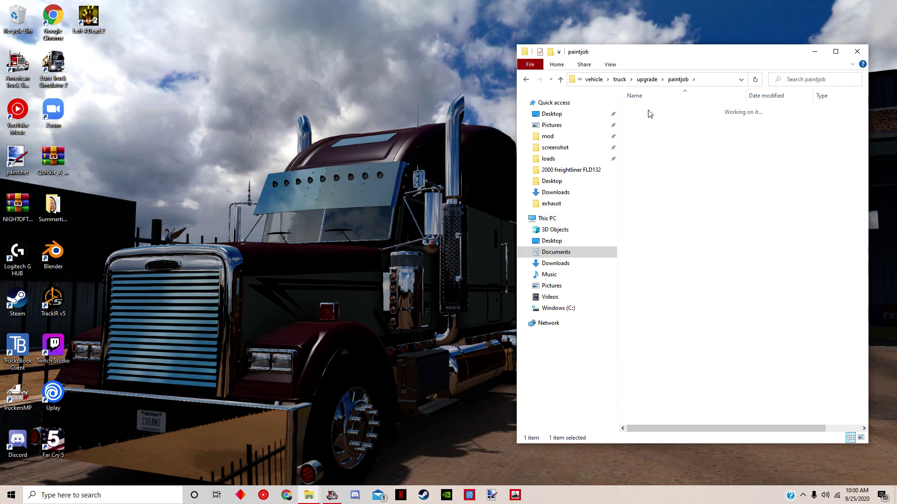
{"action": "double_click", "coordinate": [648, 111]}
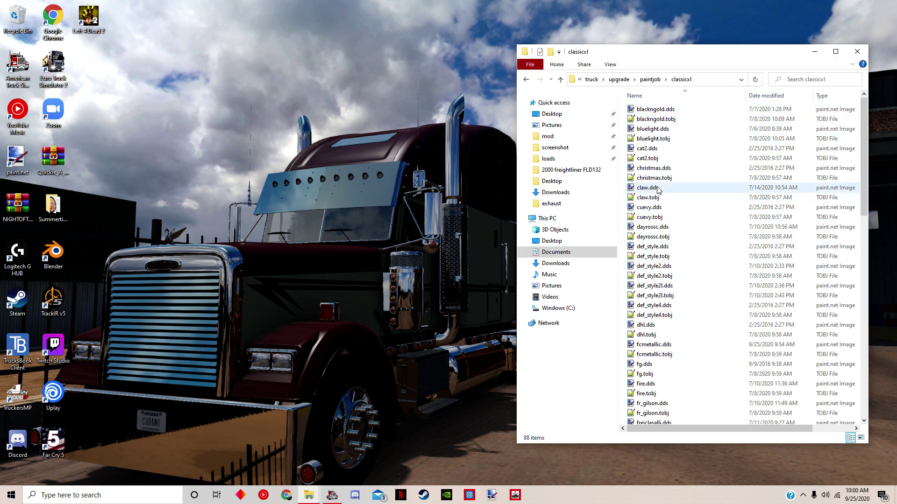
{"action": "left_click", "coordinate": [658, 347]}
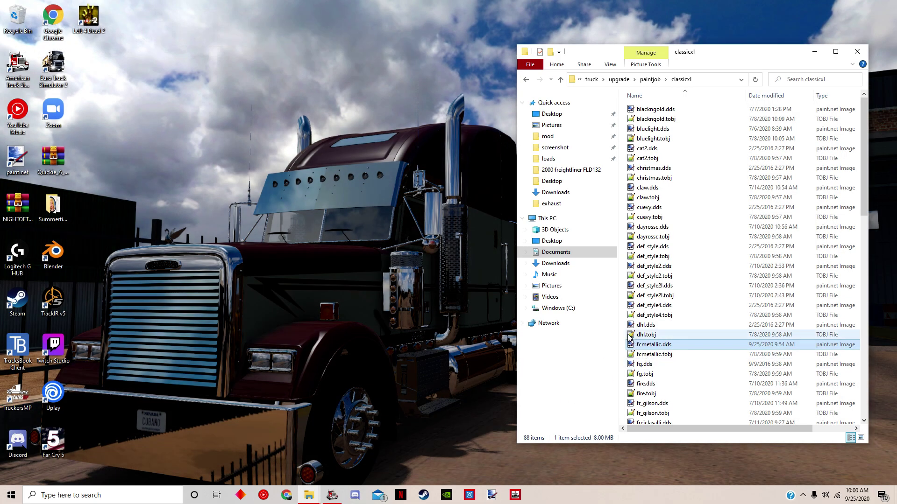
{"action": "left_click_drag", "start_coordinate": [623, 332], "coordinate": [629, 106]}
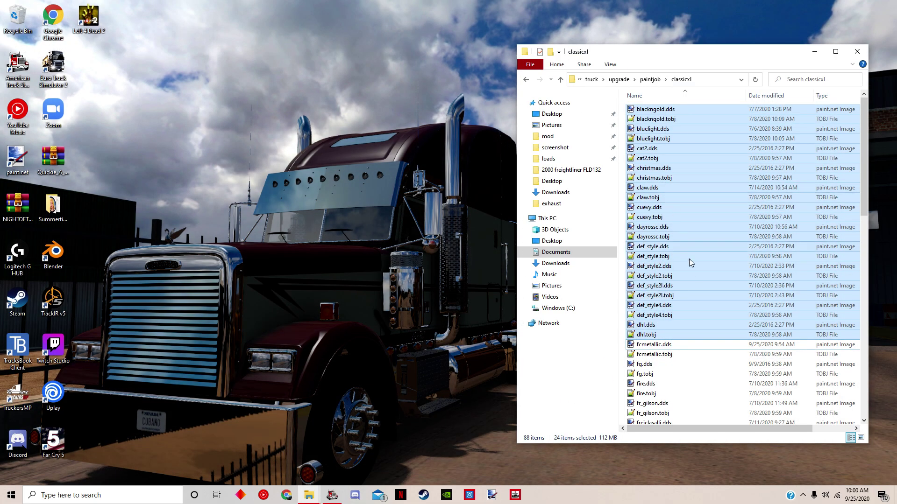
{"action": "scroll", "coordinate": [691, 262], "scroll_direction": "down", "scroll_amount": 2}
{"action": "left_click_drag", "start_coordinate": [623, 315], "coordinate": [707, 423]}
{"action": "right_click", "coordinate": [715, 368]}
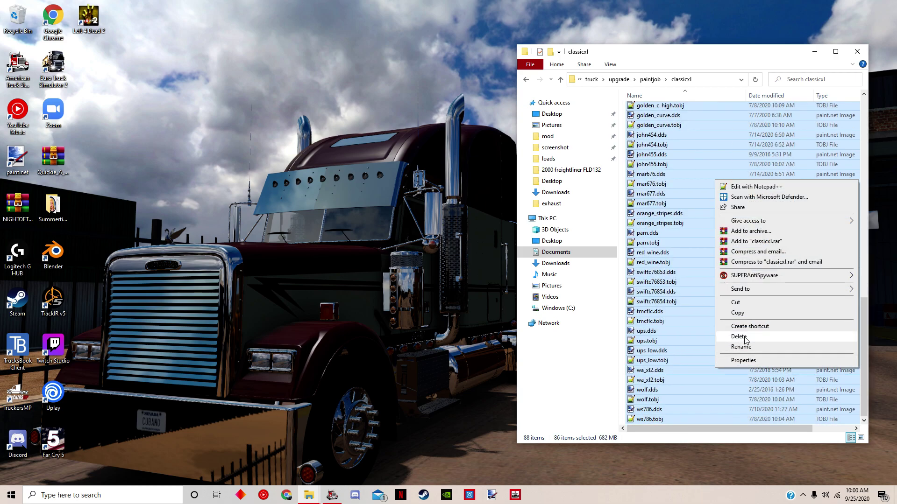
{"action": "left_click", "coordinate": [739, 336]}
- Check that def\vehicle\truck\ftl.classicxl\paint_job holds only fcmetallic.sii
{"action": "left_click", "coordinate": [526, 81]}
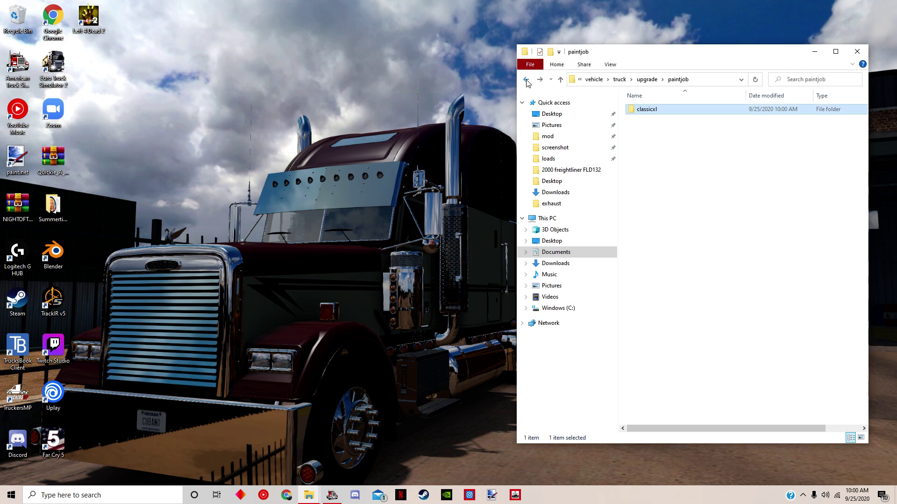
{"action": "left_click", "coordinate": [527, 81]}
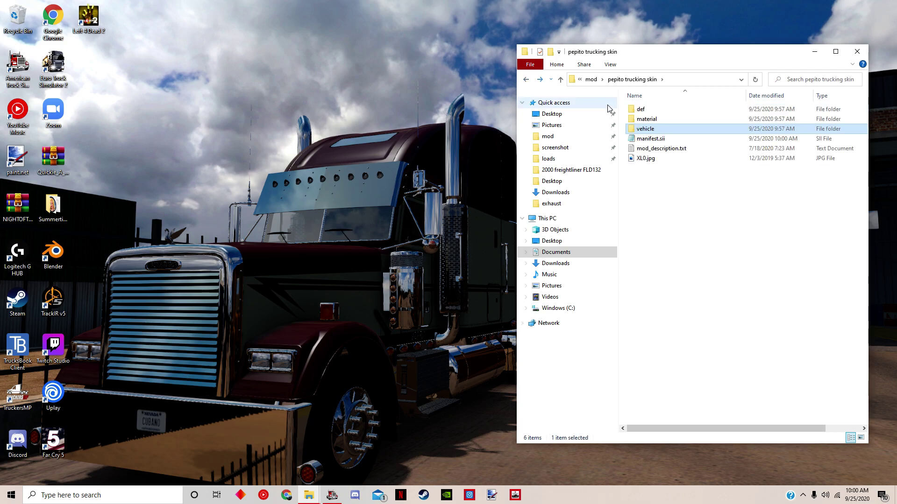
{"action": "double_click", "coordinate": [645, 119]}
{"action": "double_click", "coordinate": [635, 111]}
{"action": "double_click", "coordinate": [636, 111]}
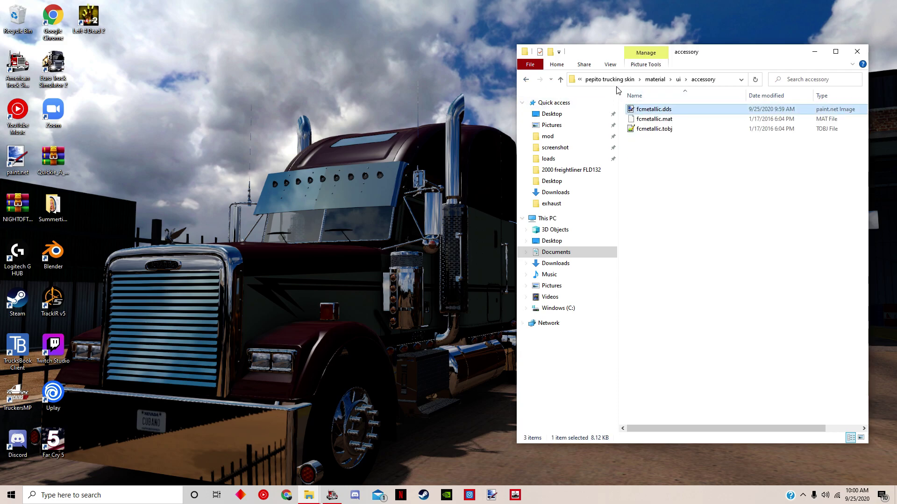
{"action": "left_click", "coordinate": [612, 80]}
{"action": "double_click", "coordinate": [647, 108]}
{"action": "double_click", "coordinate": [647, 109]}
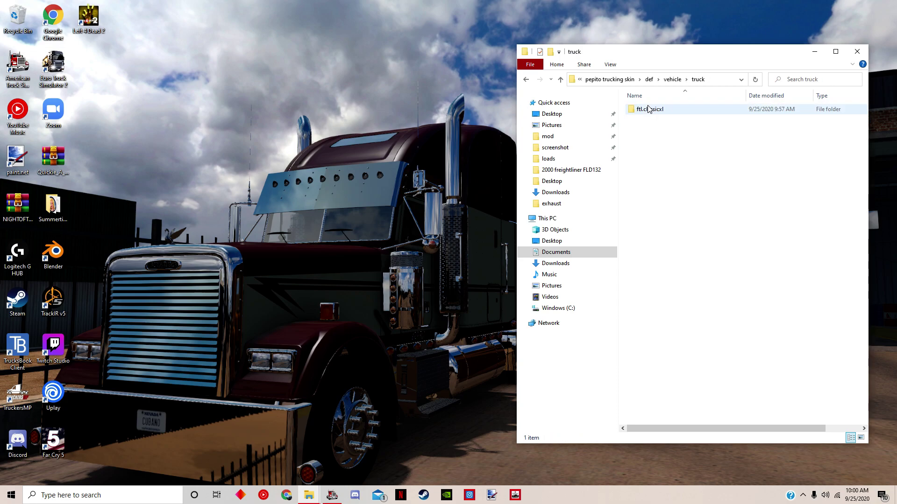
{"action": "double_click", "coordinate": [645, 109]}
{"action": "double_click", "coordinate": [644, 109]}
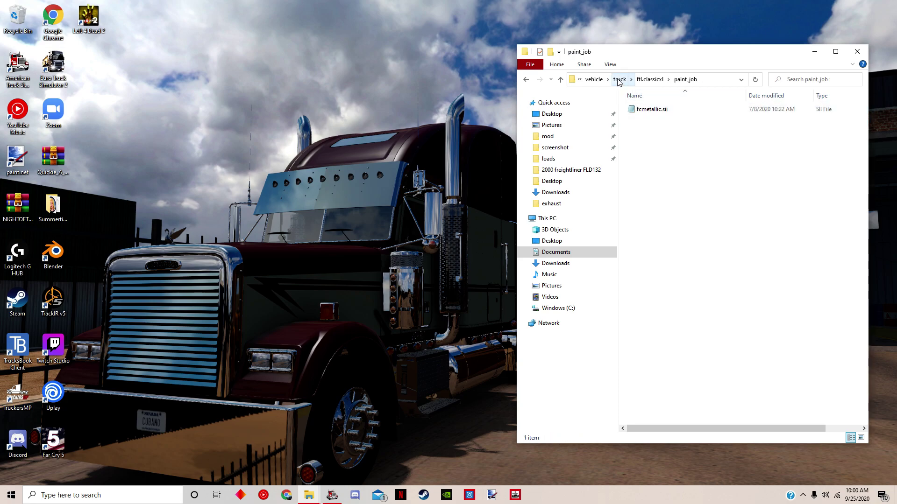
{"action": "key", "text": "BackSpace"}
{"action": "key", "text": "BackSpace"}
{"action": "key", "text": "BackSpace"}
{"action": "key", "text": "BackSpace"}
{"action": "key", "text": "BackSpace"}
- In Mod Manager, activate pepito trucking skin and deactivate the Freightliner Classic XL skin pack
{"action": "left_click", "coordinate": [334, 489]}
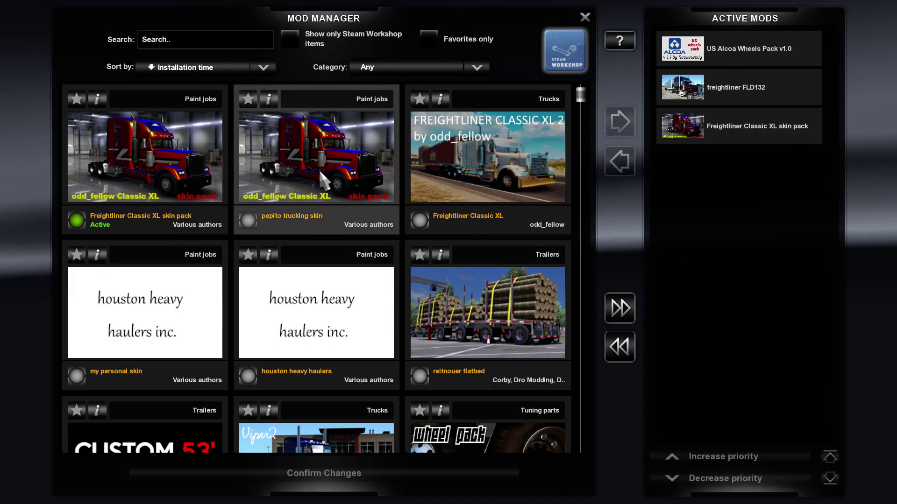
{"action": "double_click", "coordinate": [319, 169]}
{"action": "double_click", "coordinate": [145, 154]}
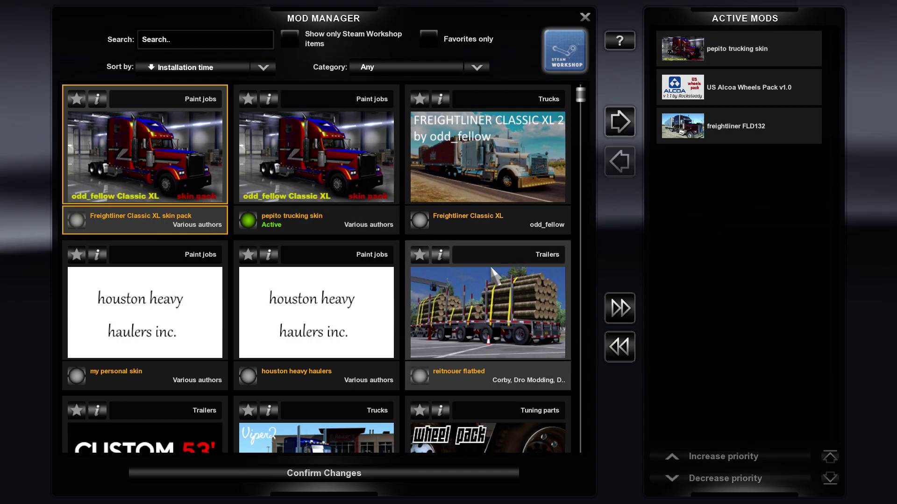
- Lower pepito trucking skin to last priority among active mods and confirm the changes
{"action": "left_click", "coordinate": [311, 160]}
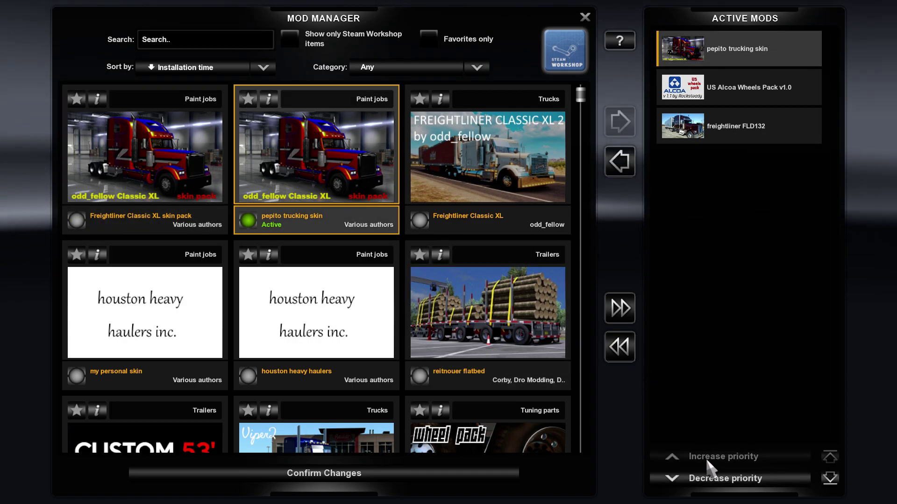
{"action": "left_click", "coordinate": [696, 478]}
{"action": "left_click", "coordinate": [691, 478]}
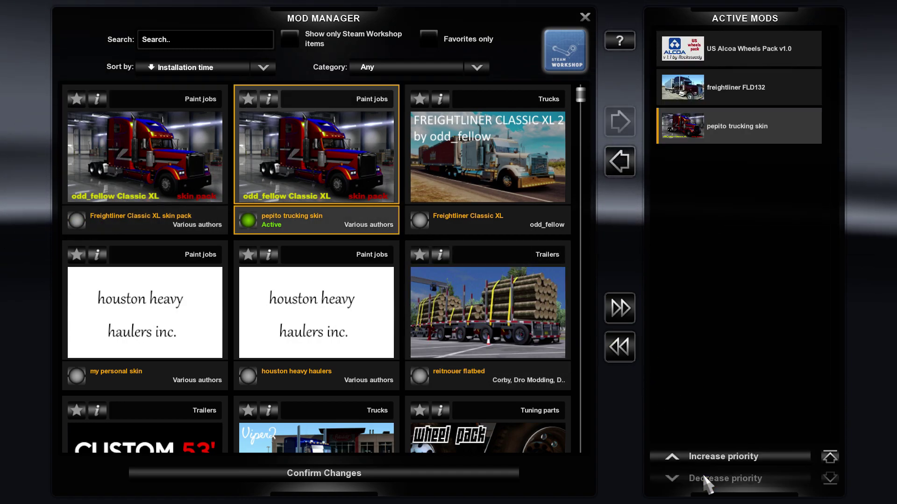
{"action": "left_click", "coordinate": [360, 473]}
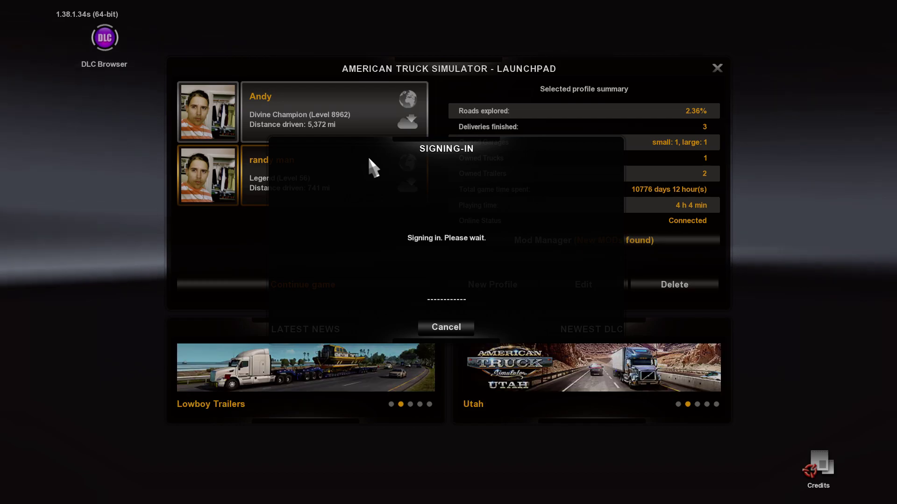
- Load the second profile and preview the Freightliner Classic XL Metallic paint job on the Freightliner in the Truck Browser
{"action": "double_click", "coordinate": [369, 161]}
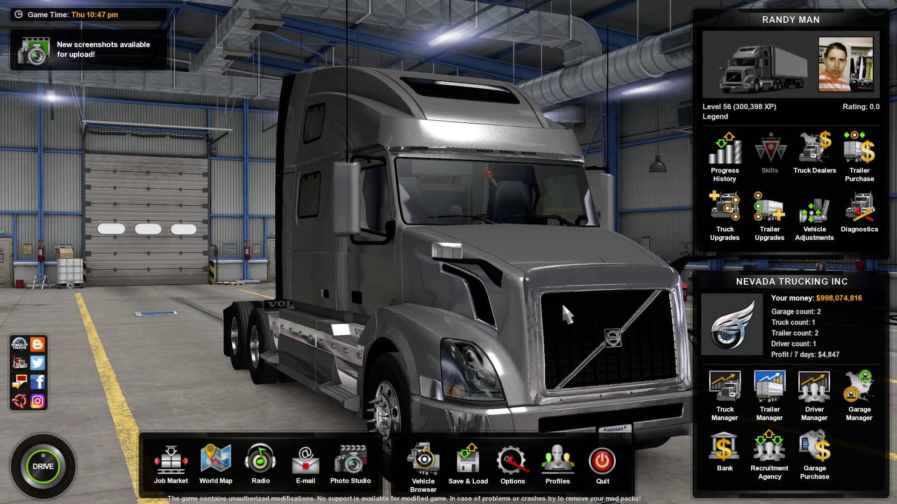
{"action": "left_click", "coordinate": [423, 463]}
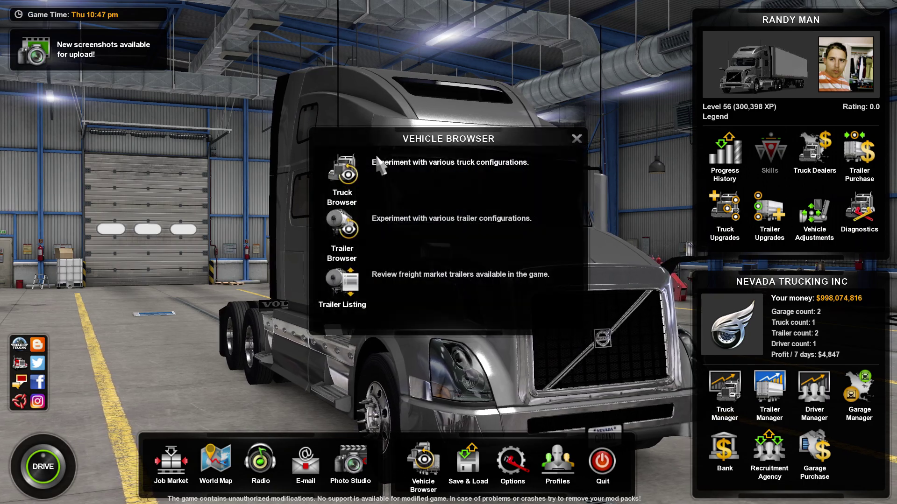
{"action": "left_click", "coordinate": [355, 178]}
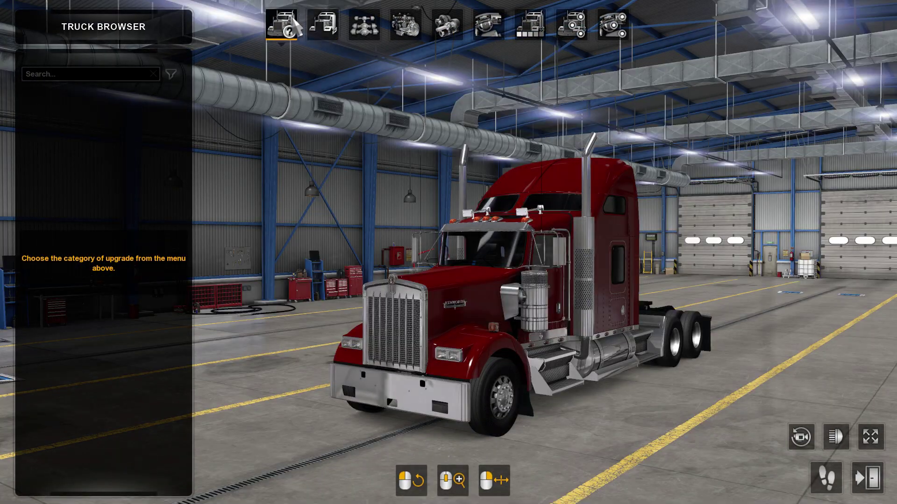
{"action": "left_click", "coordinate": [120, 136]}
{"action": "left_click", "coordinate": [323, 24]}
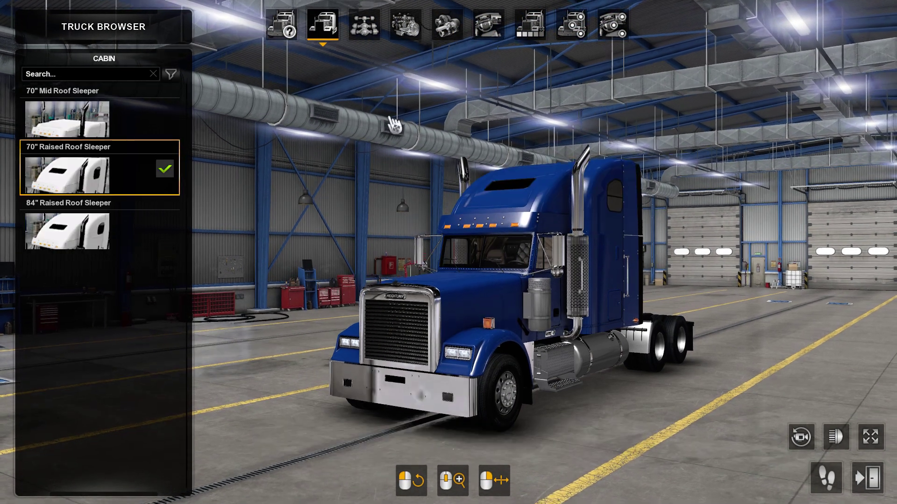
{"action": "left_click", "coordinate": [530, 24]}
{"action": "left_click", "coordinate": [77, 117]}
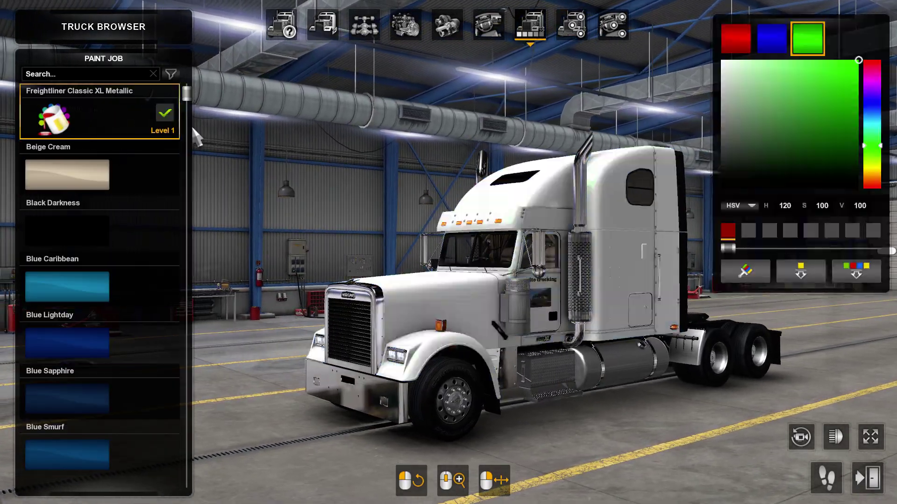